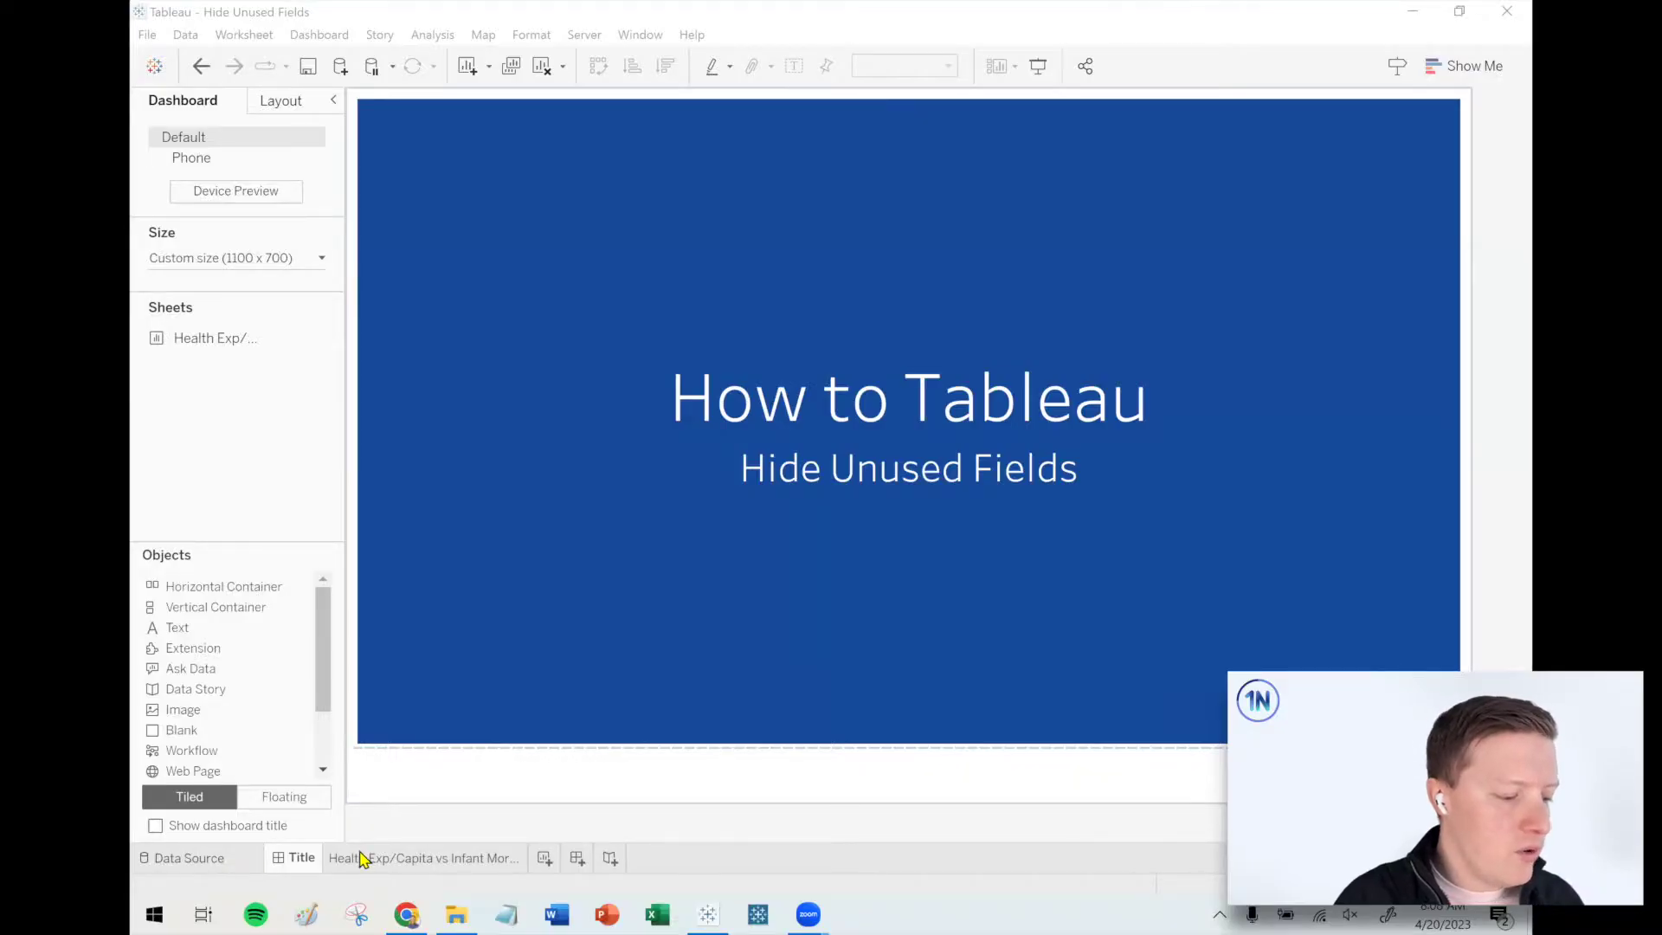
# - Switch to the World Indicators Data Source page listing the Migrated Data table's 26 fields
pyautogui.click(231, 858)
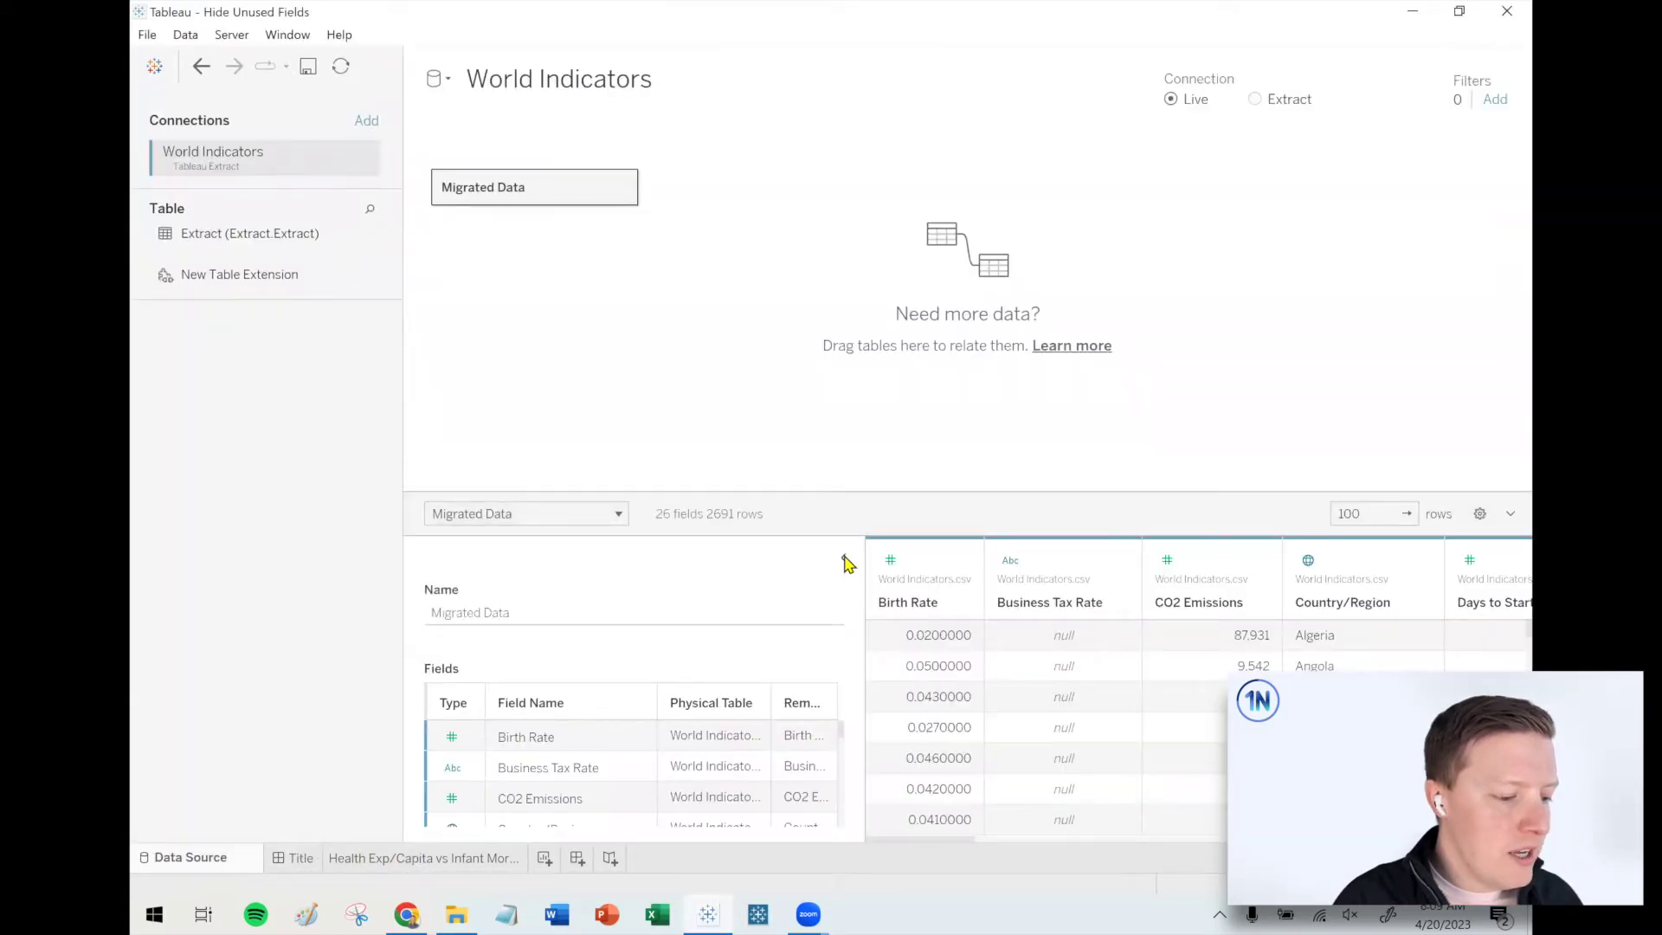
# - Enlarge the data grid and hide the CO2 Emissions and Days to Start Business columns, leaving 24 fields
pyautogui.moveTo(896, 489); pyautogui.dragTo(891, 298)
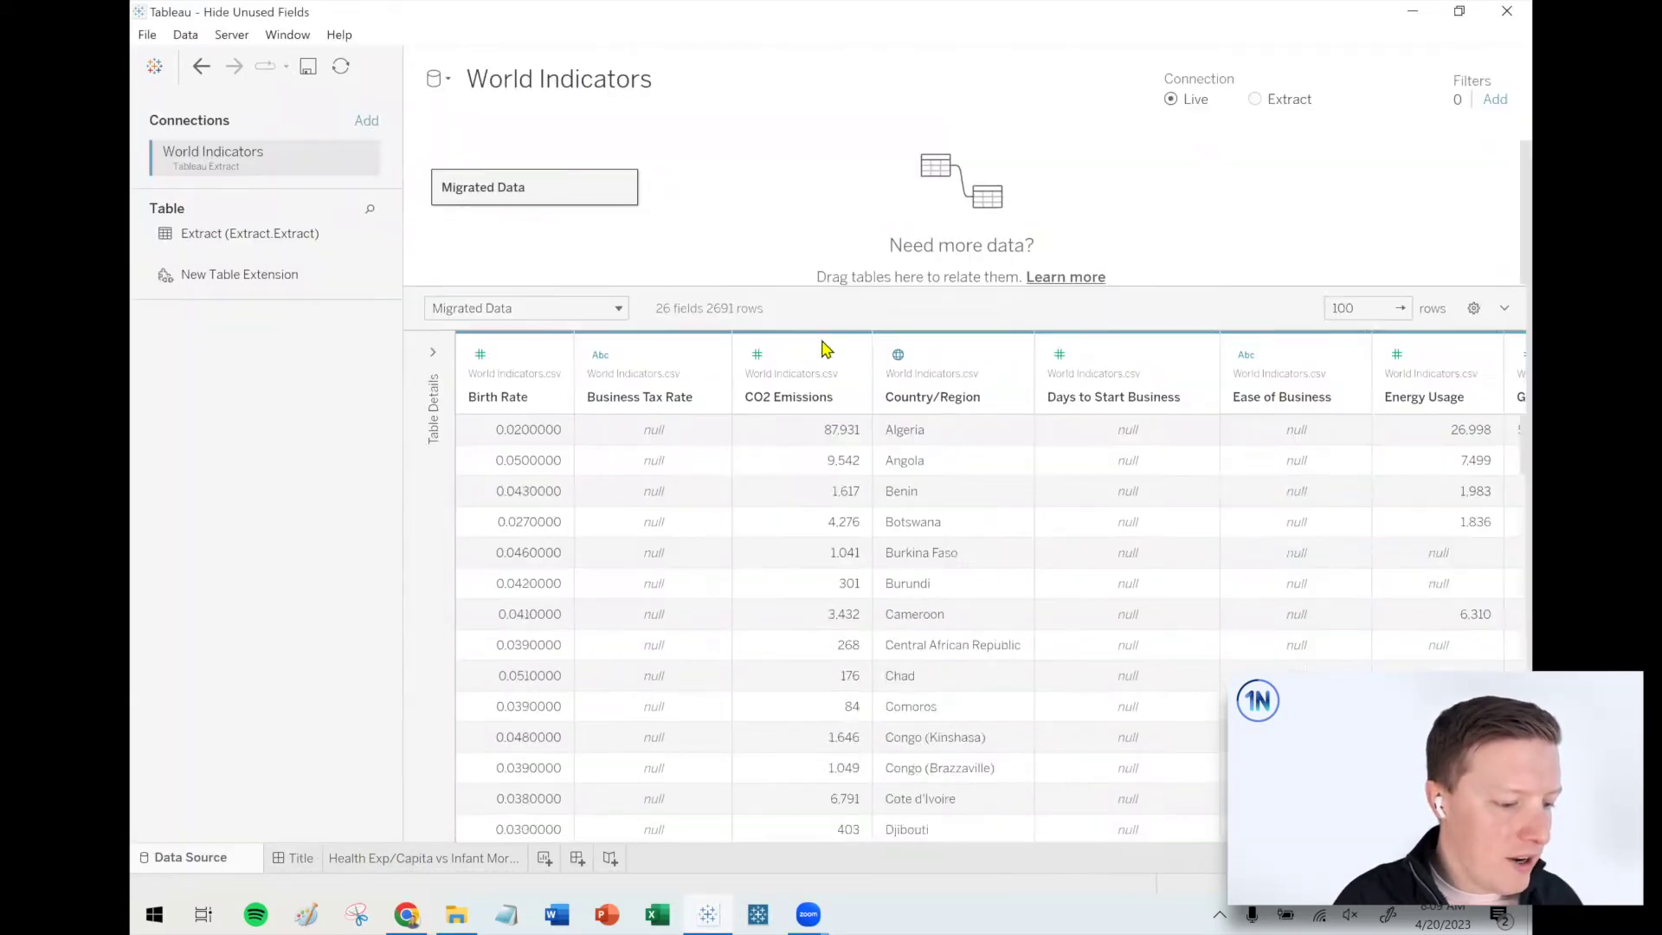
pyautogui.click(814, 358)
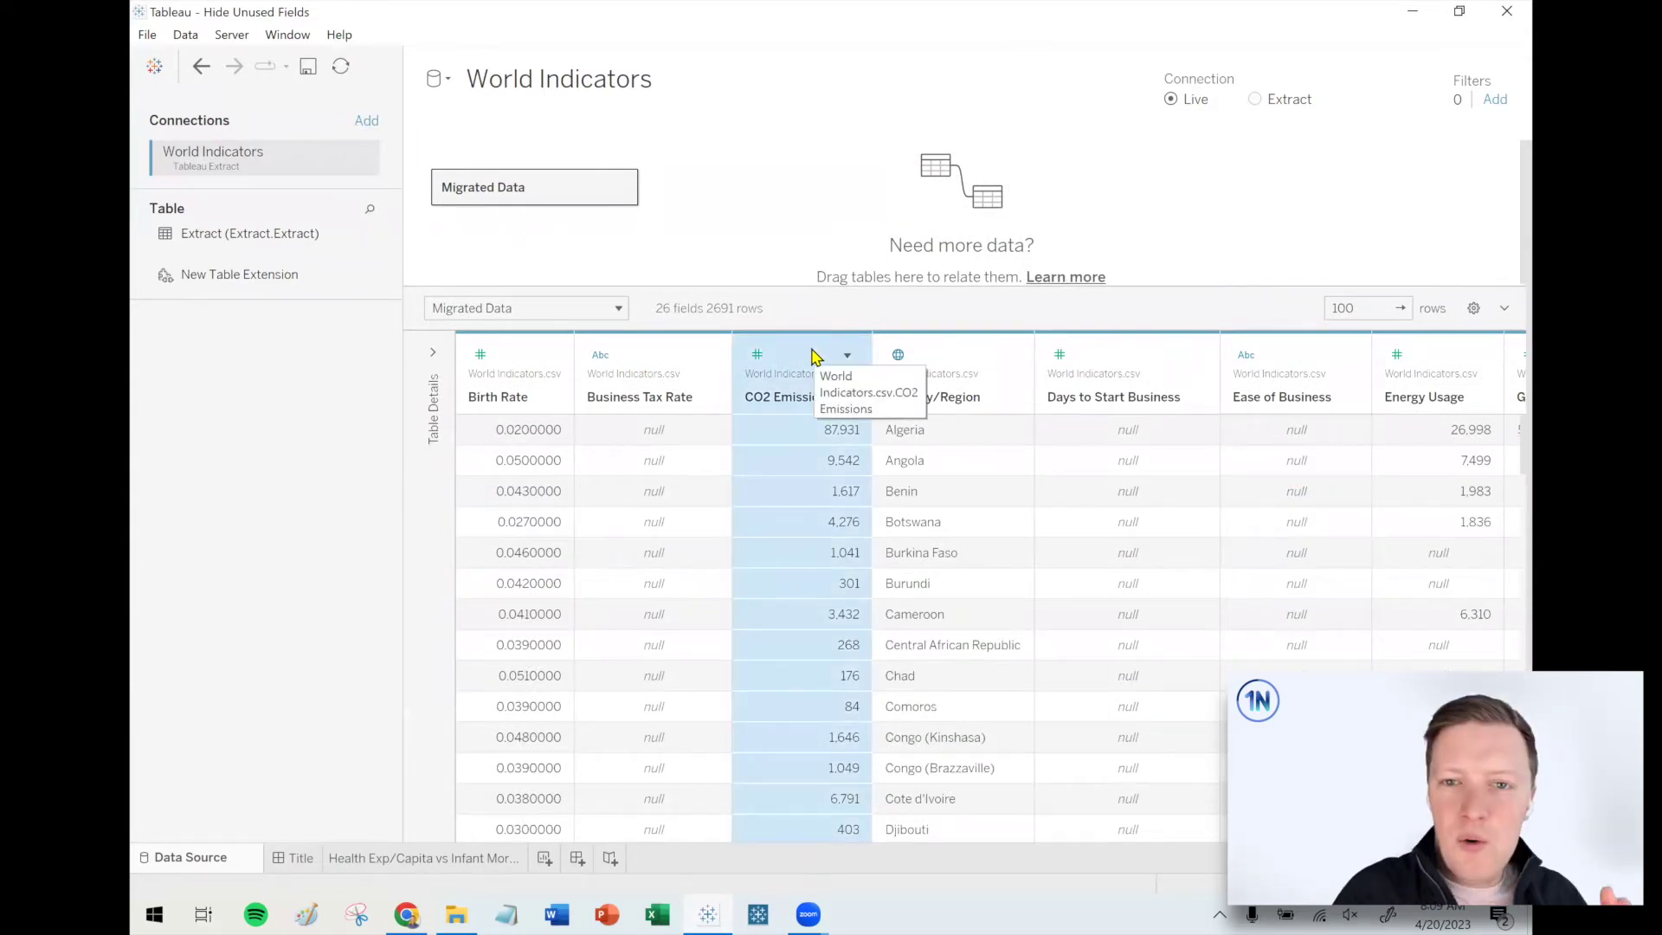
pyautogui.rightClick(814, 357)
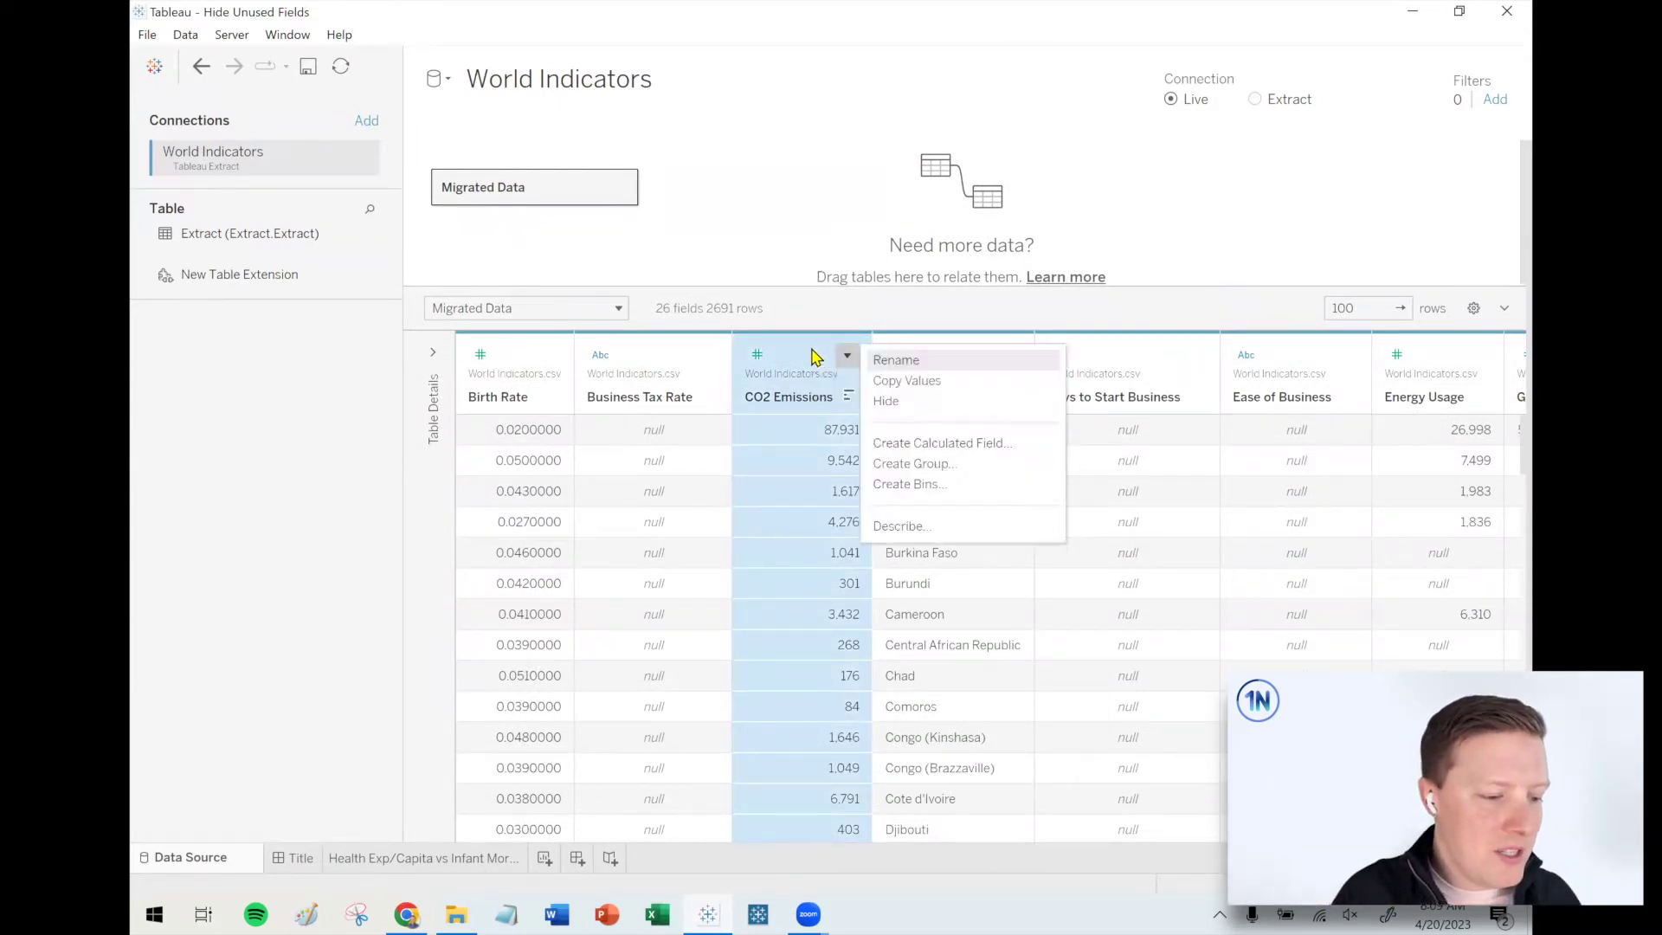
pyautogui.click(920, 405)
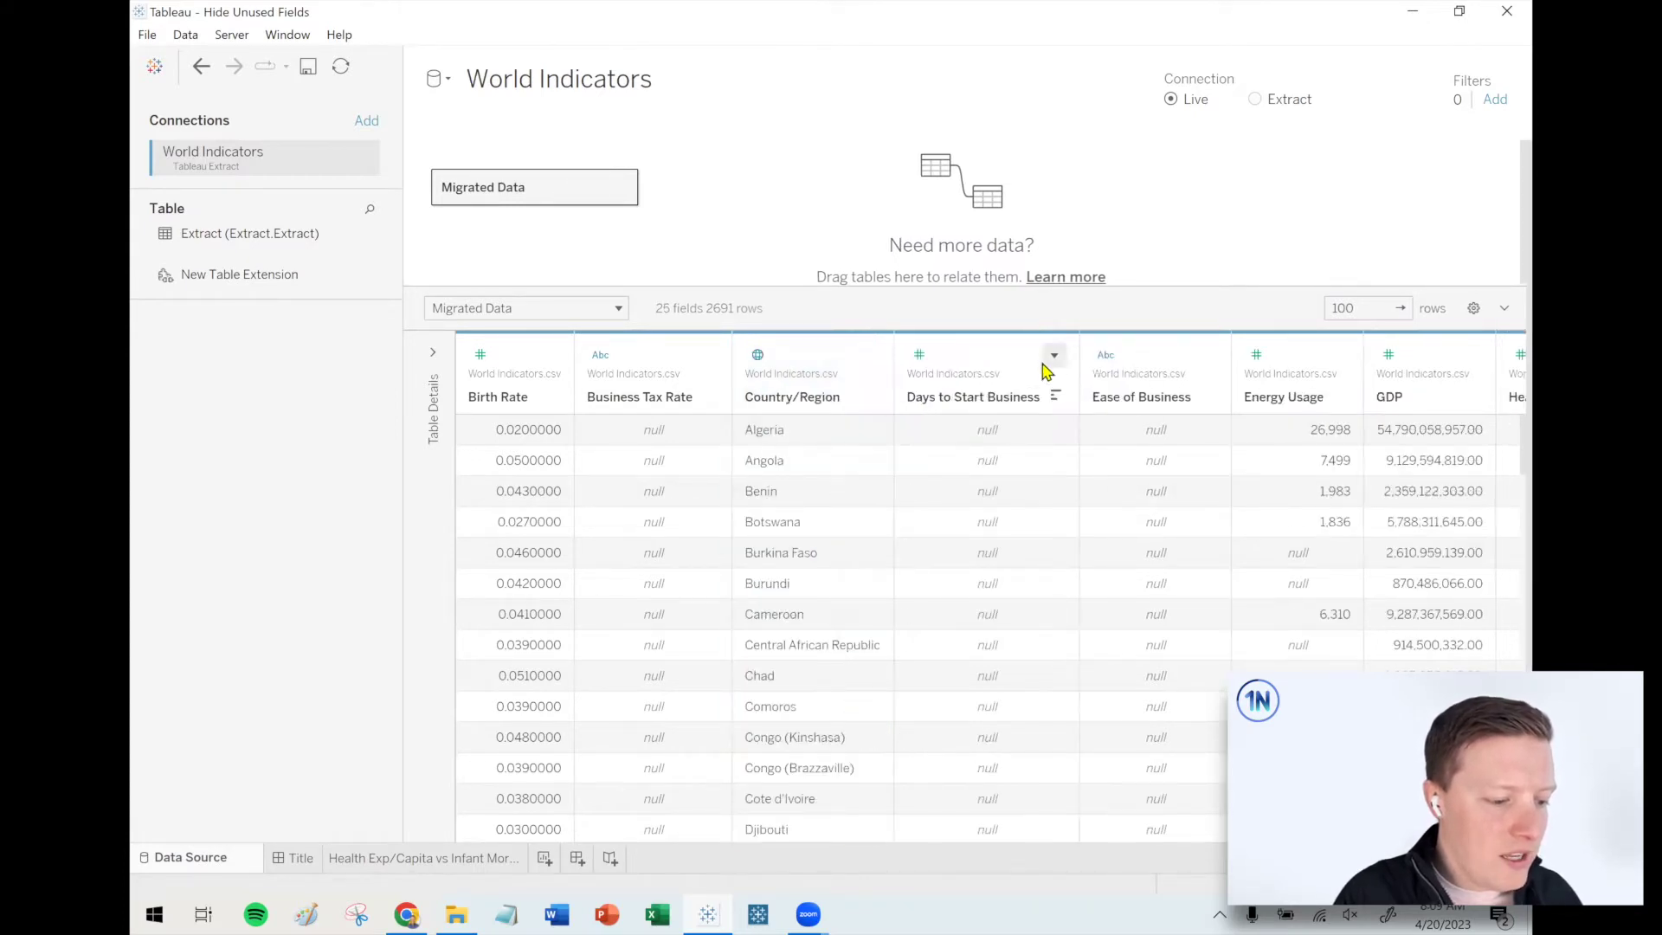
pyautogui.click(1054, 356)
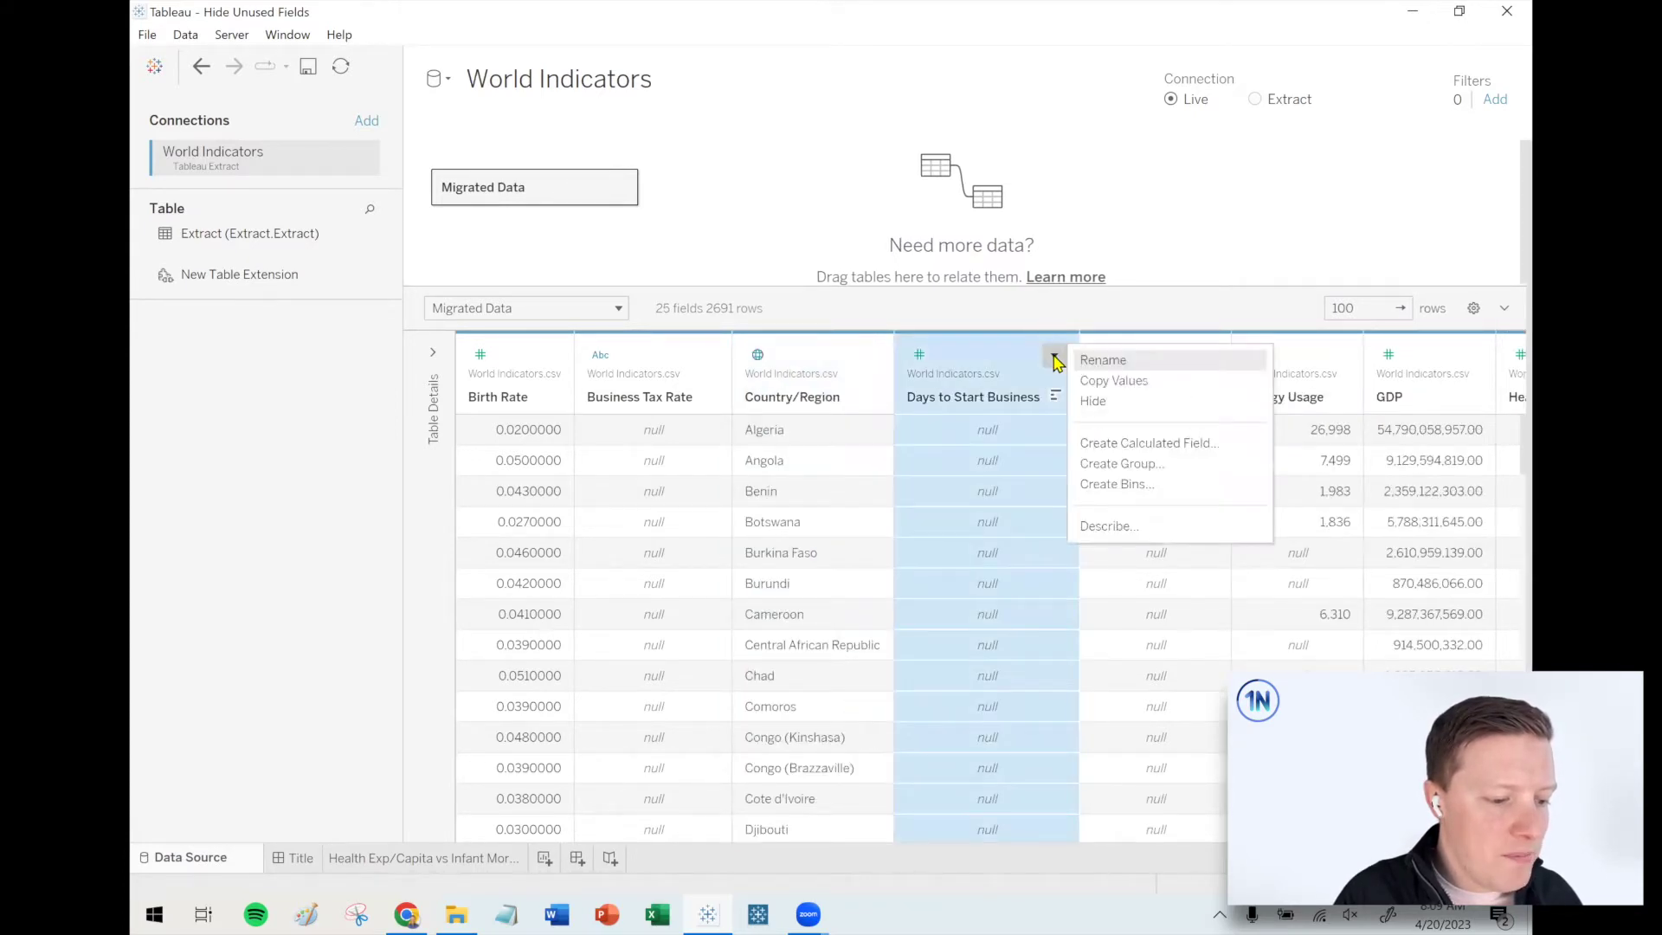
pyautogui.click(1114, 405)
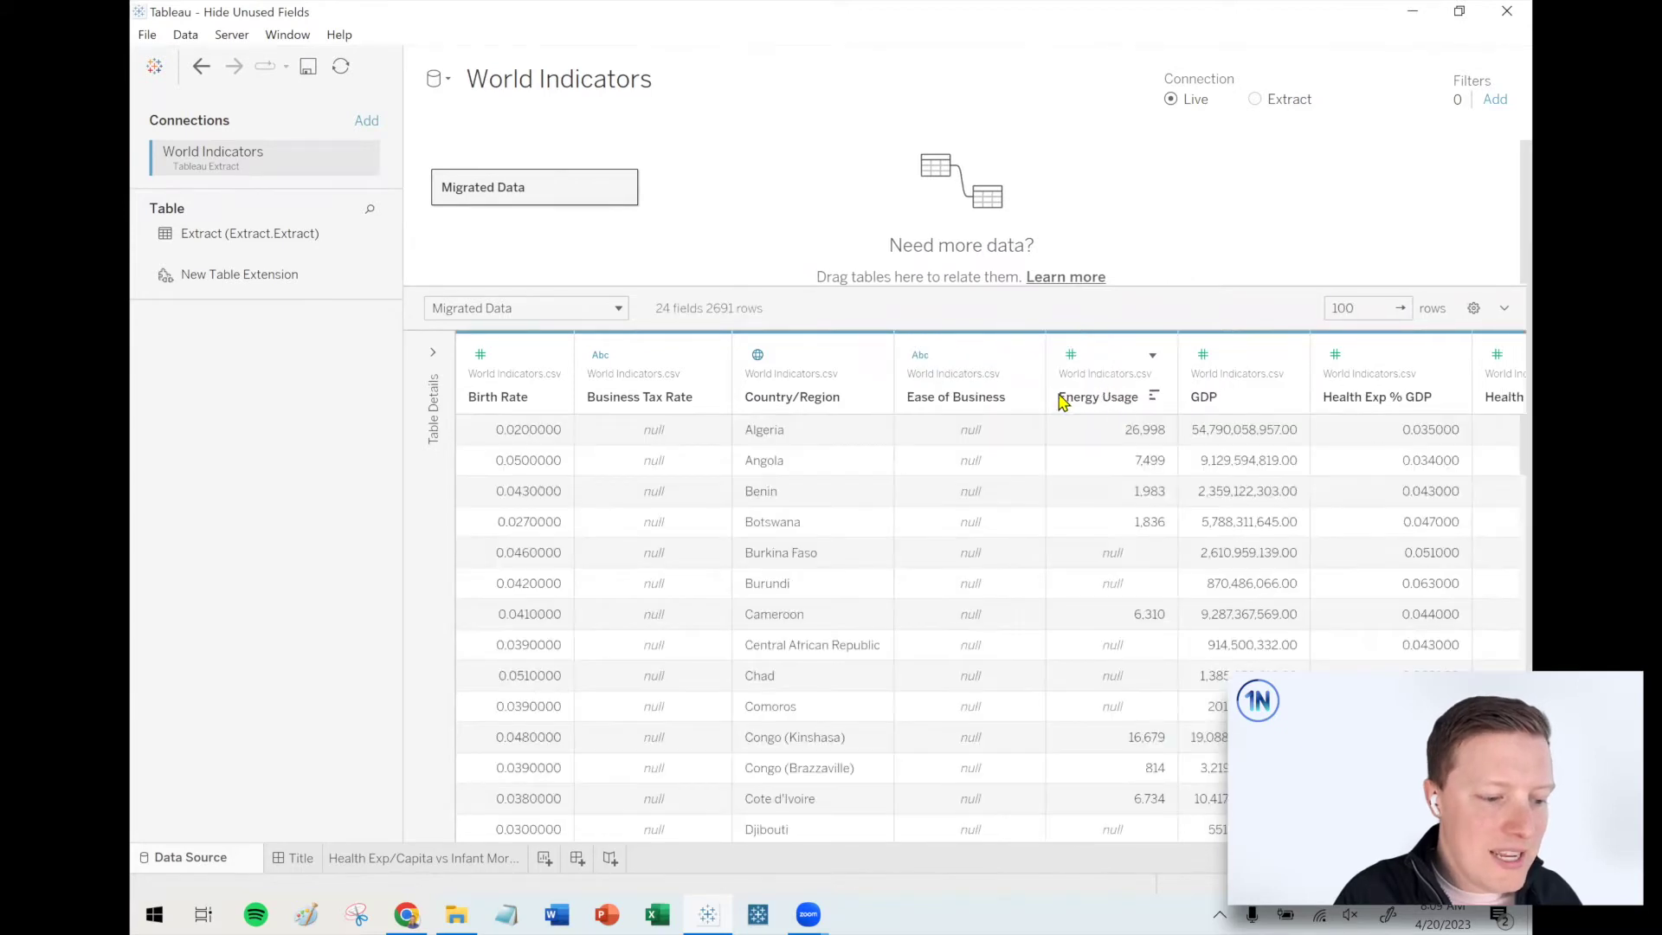
pyautogui.click(434, 353)
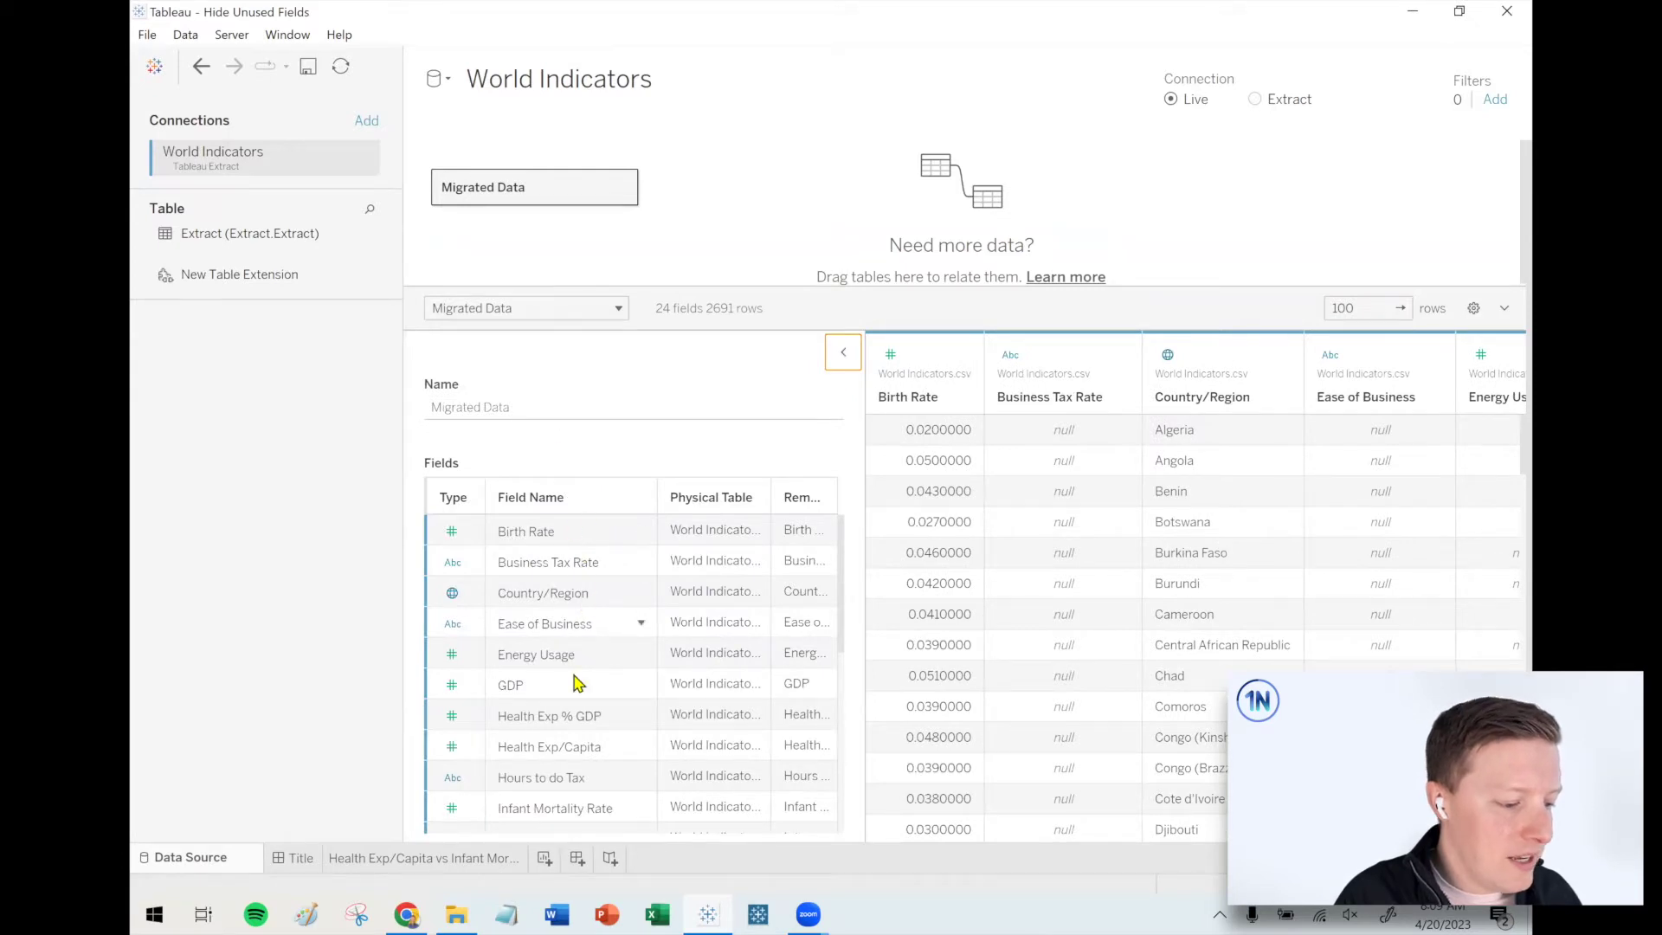
# - Multi-select Hours to do Tax, Lending Interest and Mobile Phone Usage in Table Details and hide them
pyautogui.scroll(-1, 578, 683)
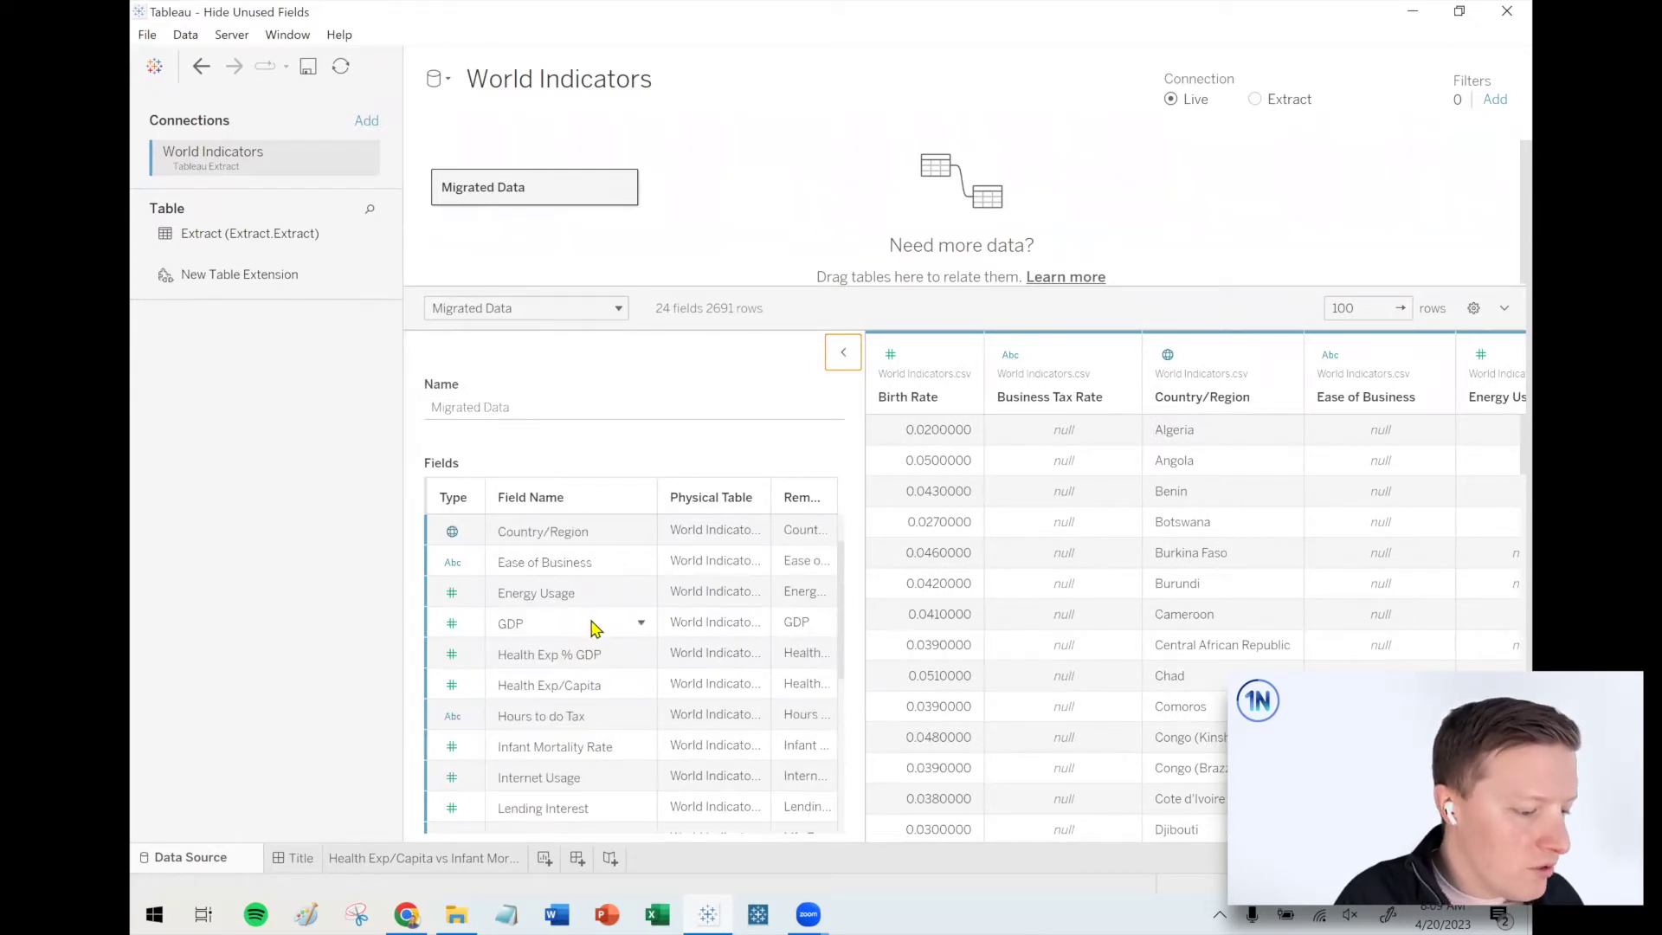
pyautogui.scroll(-1, 596, 627)
pyautogui.click(612, 659)
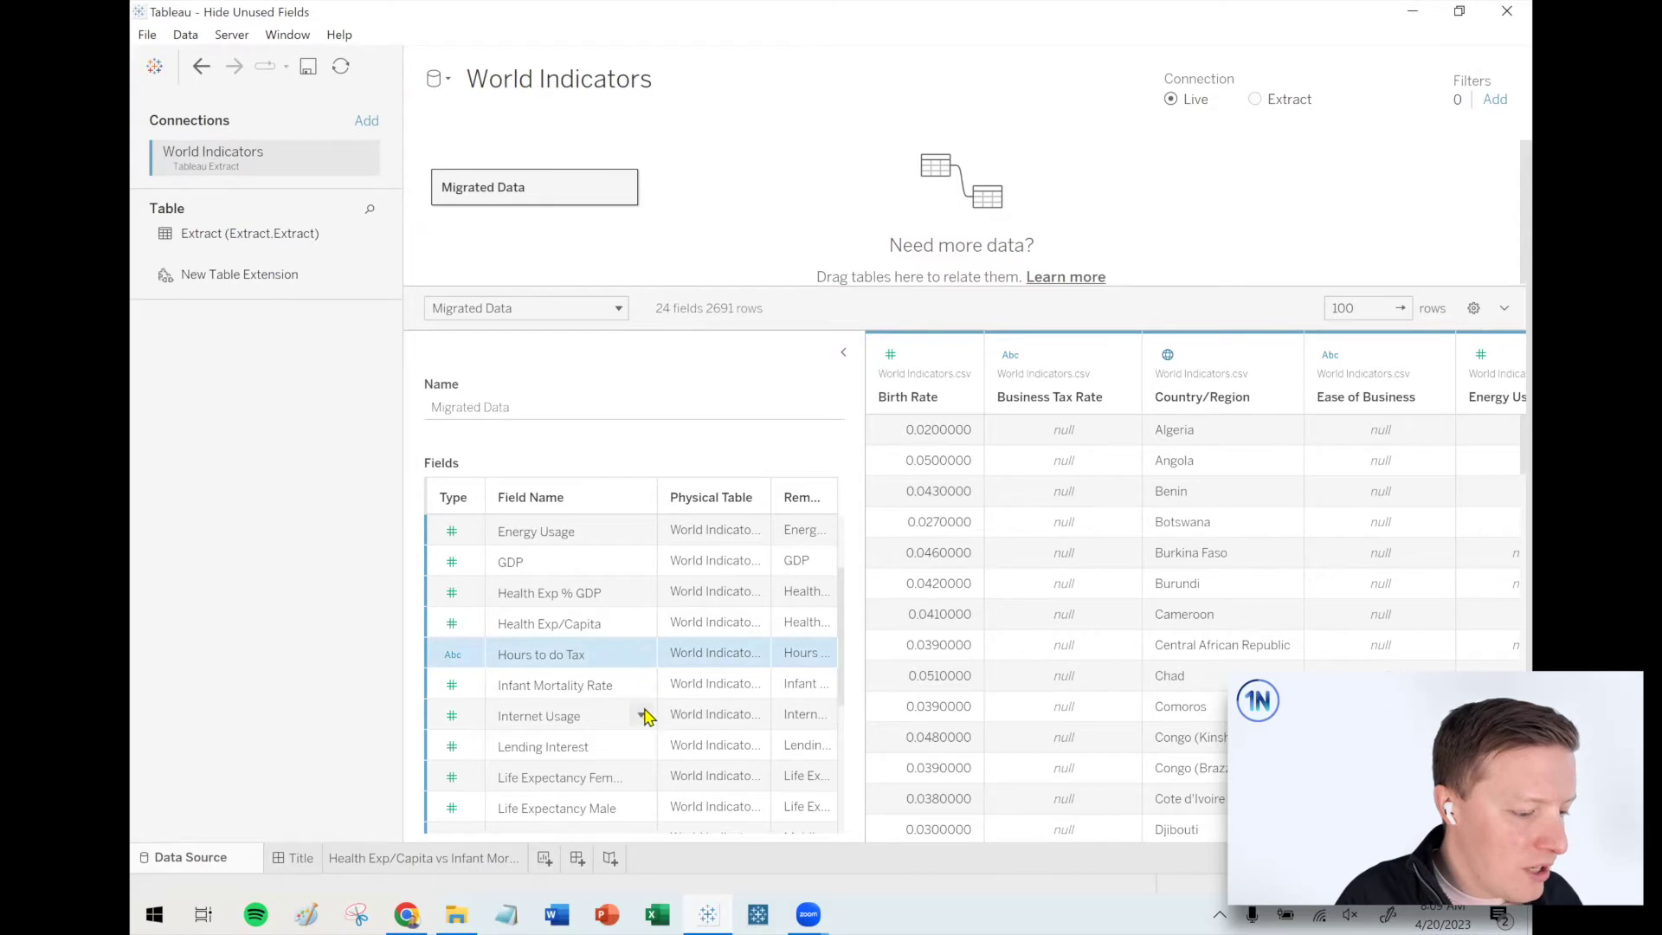
pyautogui.scroll(-1, 641, 715)
pyautogui.keyDown('ctrl'); pyautogui.click(610, 688); pyautogui.keyUp('ctrl')
pyautogui.scroll(-1, 616, 696)
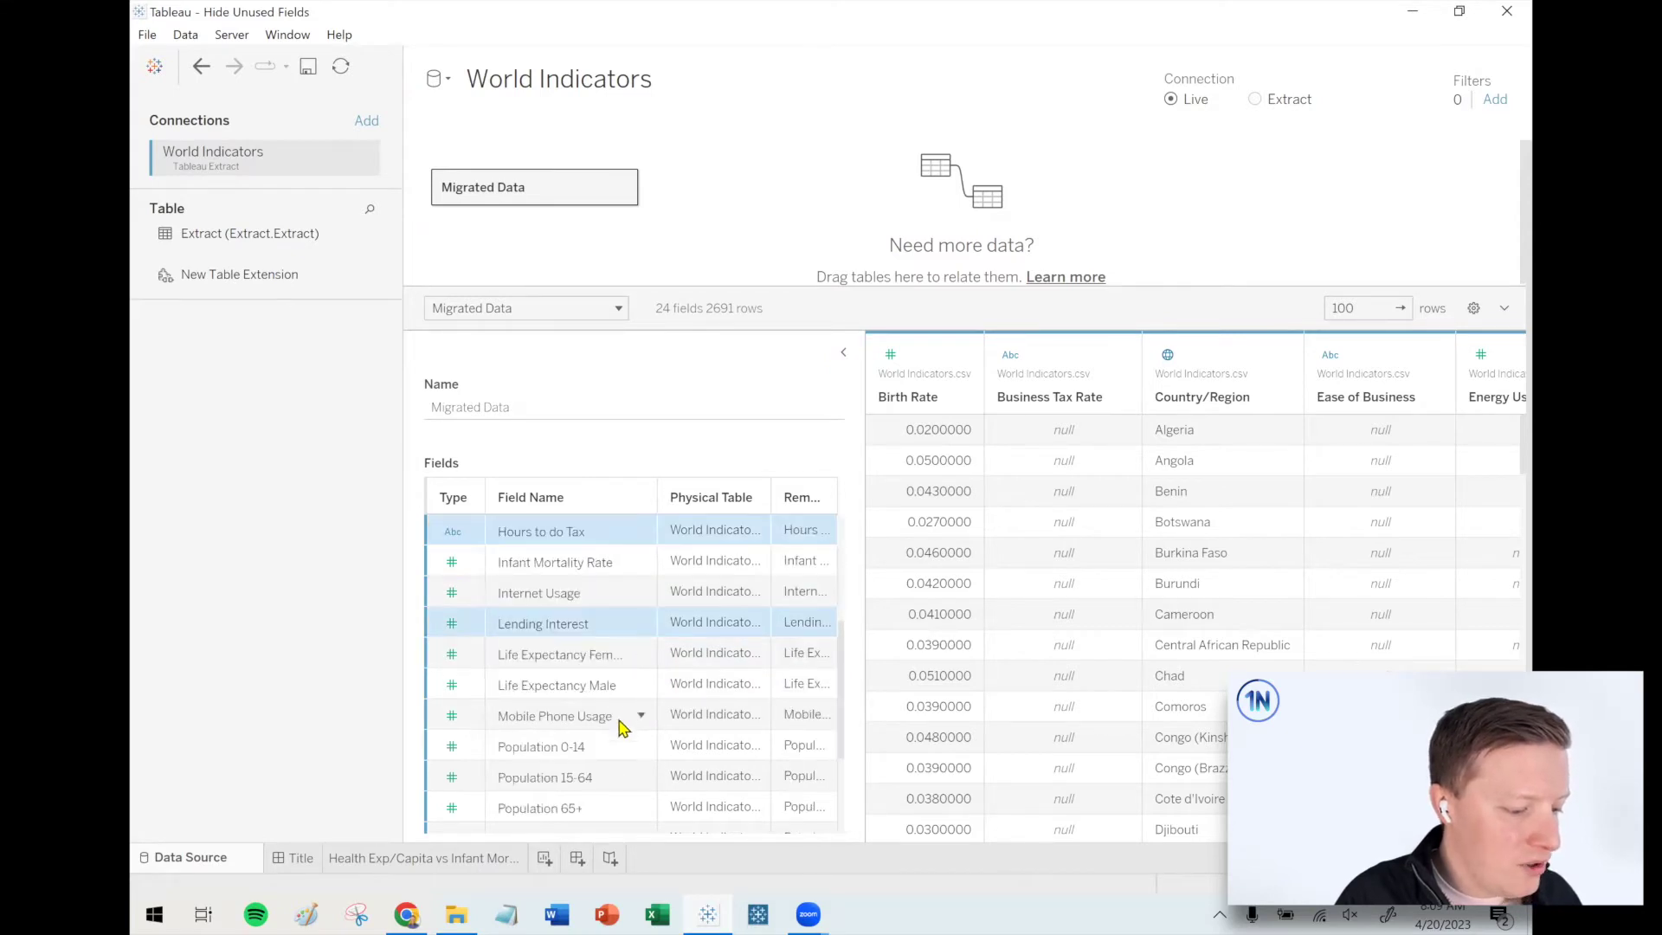
pyautogui.keyDown('ctrl'); pyautogui.click(616, 723); pyautogui.keyUp('ctrl')
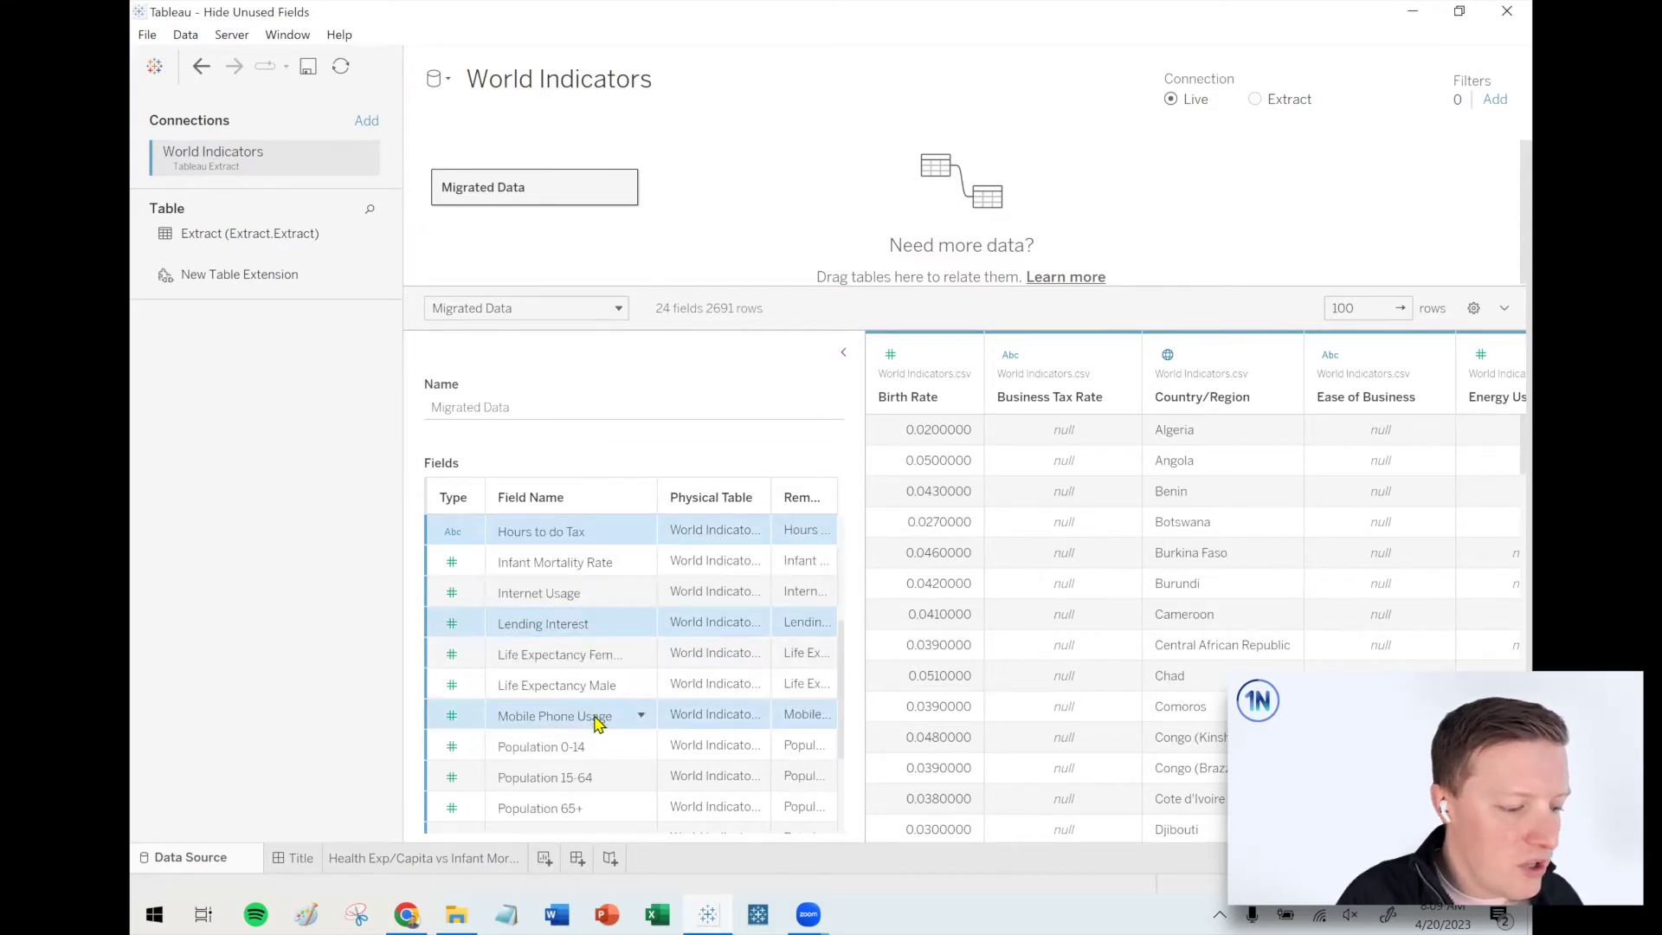
pyautogui.click(640, 715)
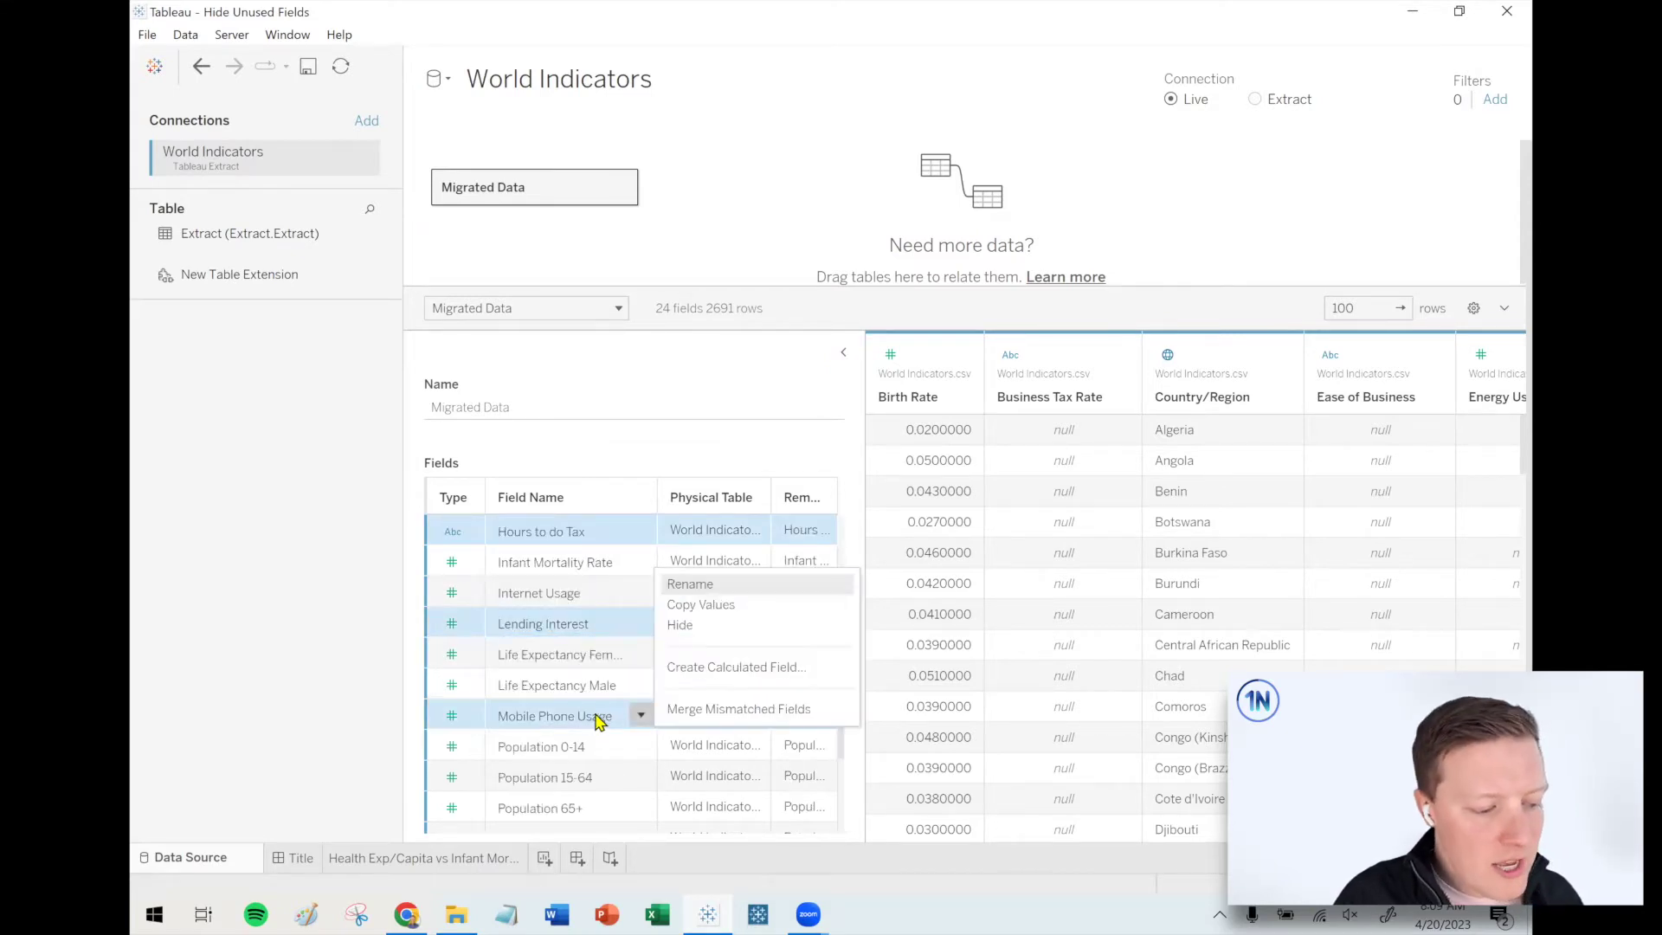
pyautogui.click(715, 628)
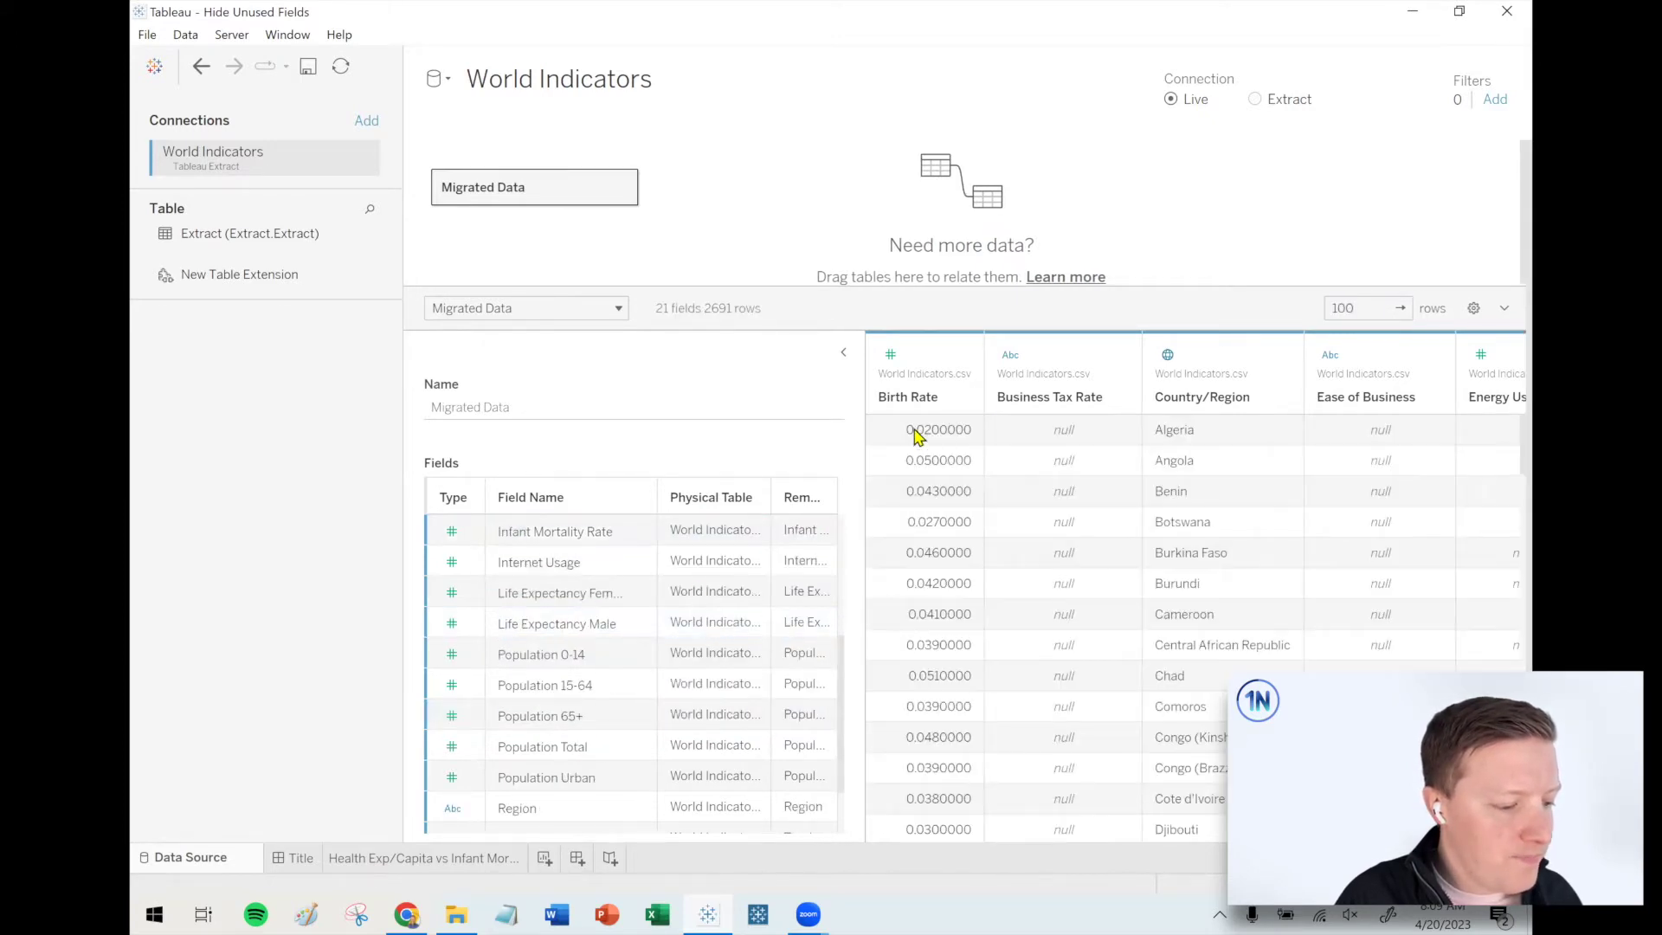
pyautogui.click(842, 352)
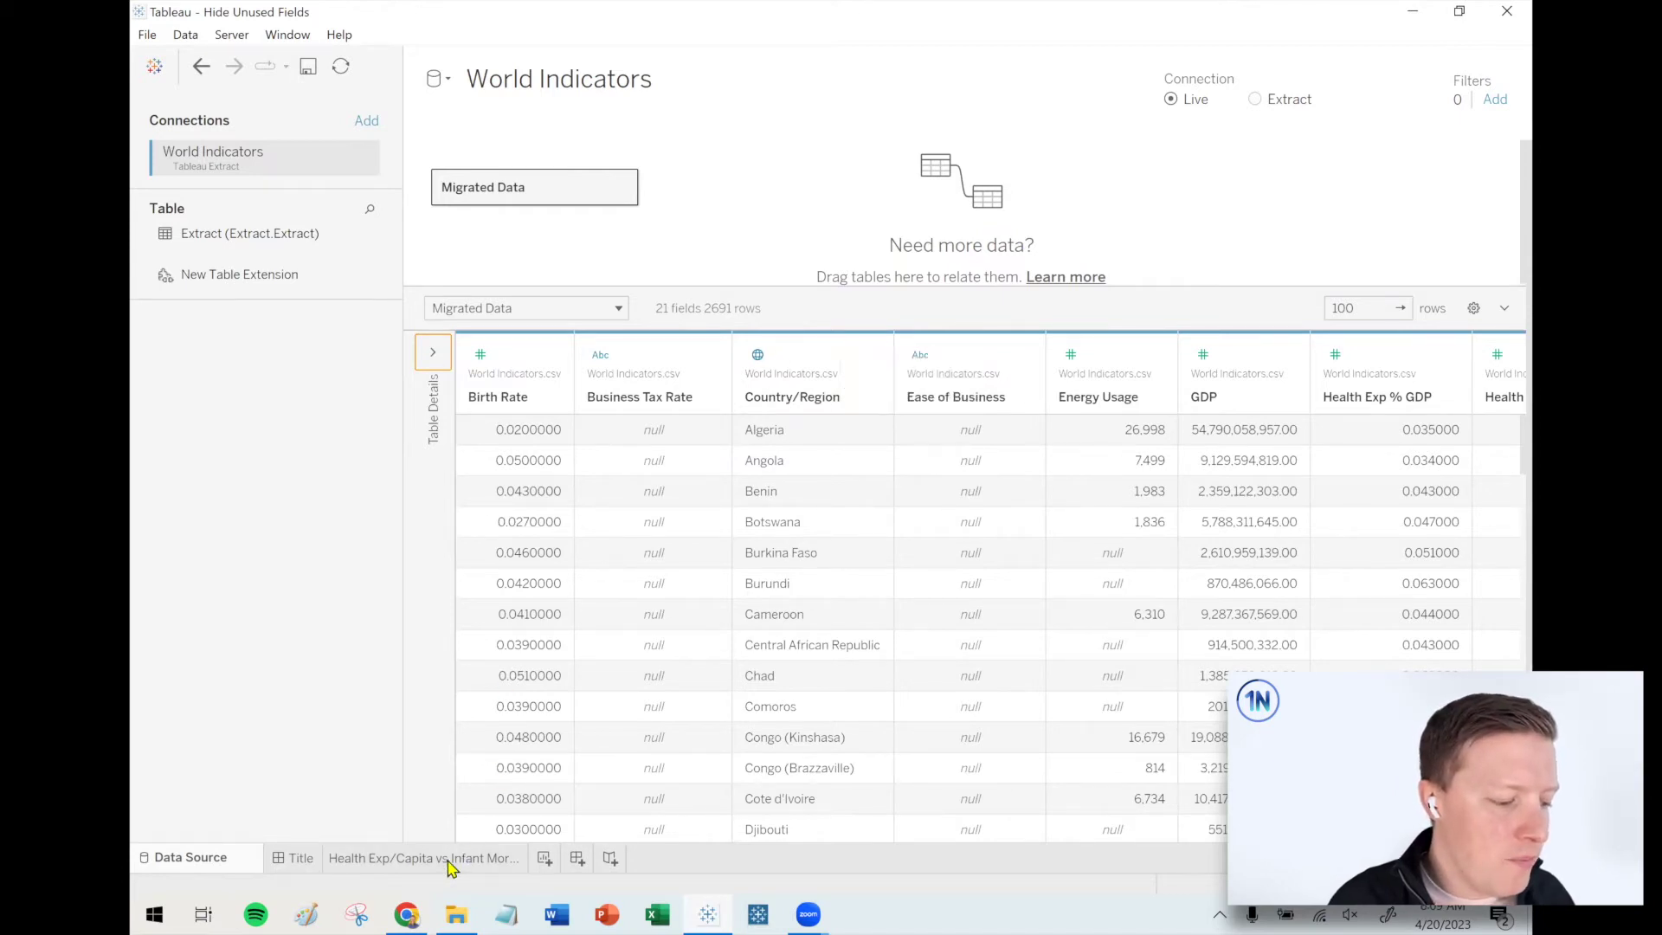
pyautogui.moveTo(447, 863)
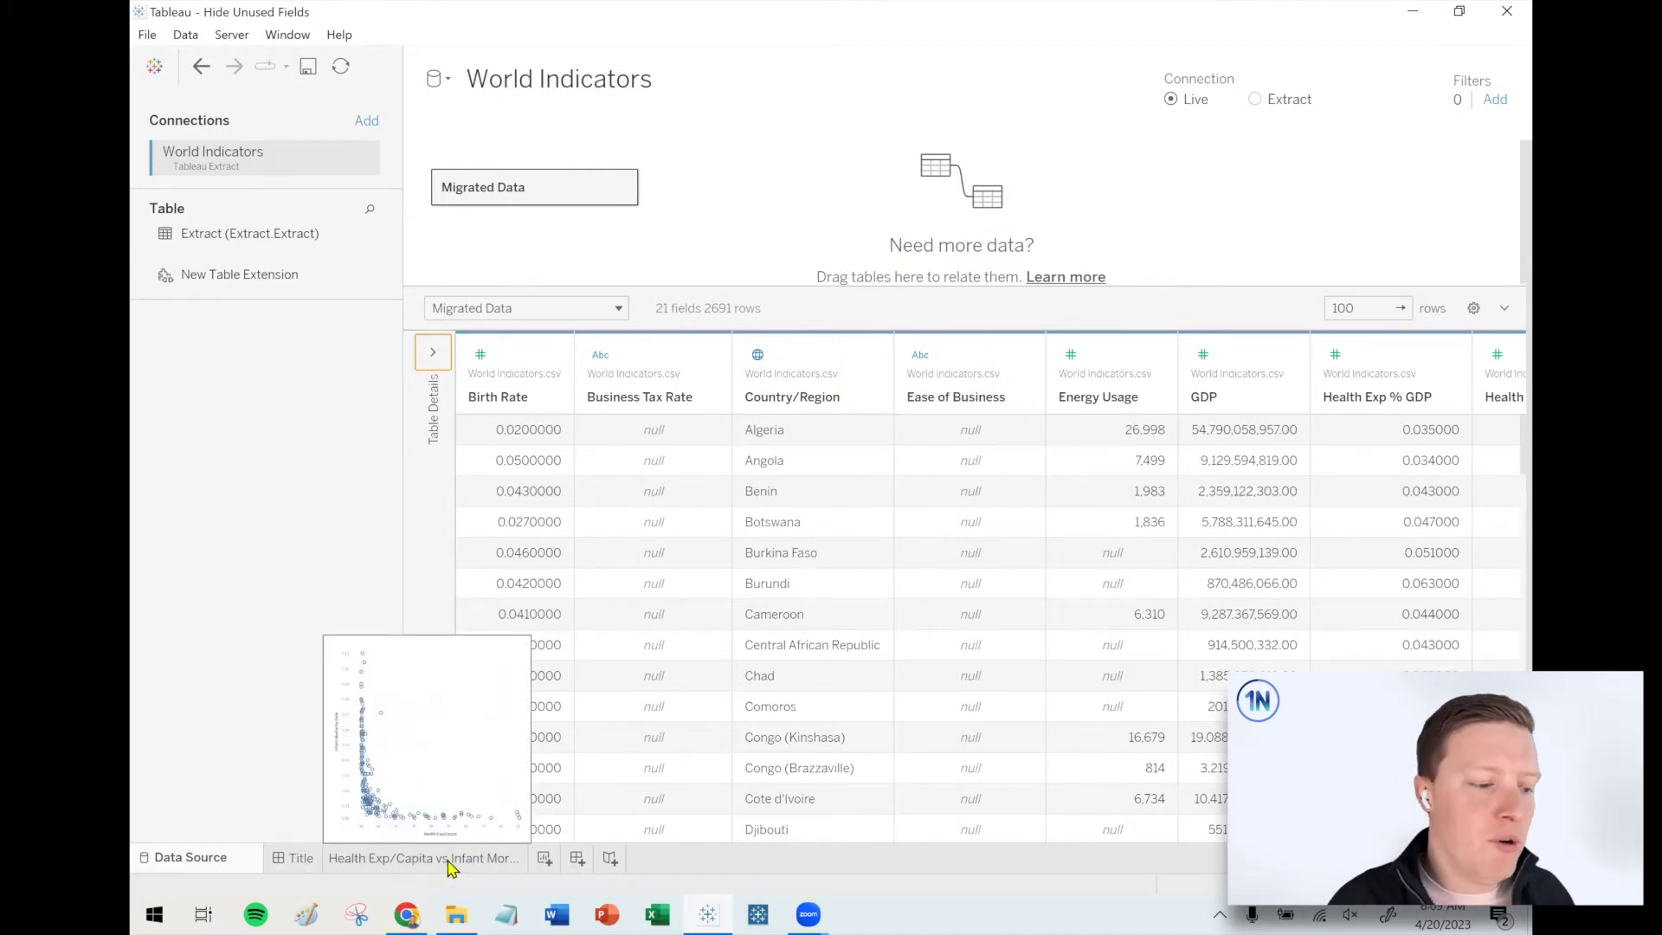
# - Go to the Health Exp/Capita vs Infant Mortality Rate worksheet and close the Show Me pane
pyautogui.click(447, 863)
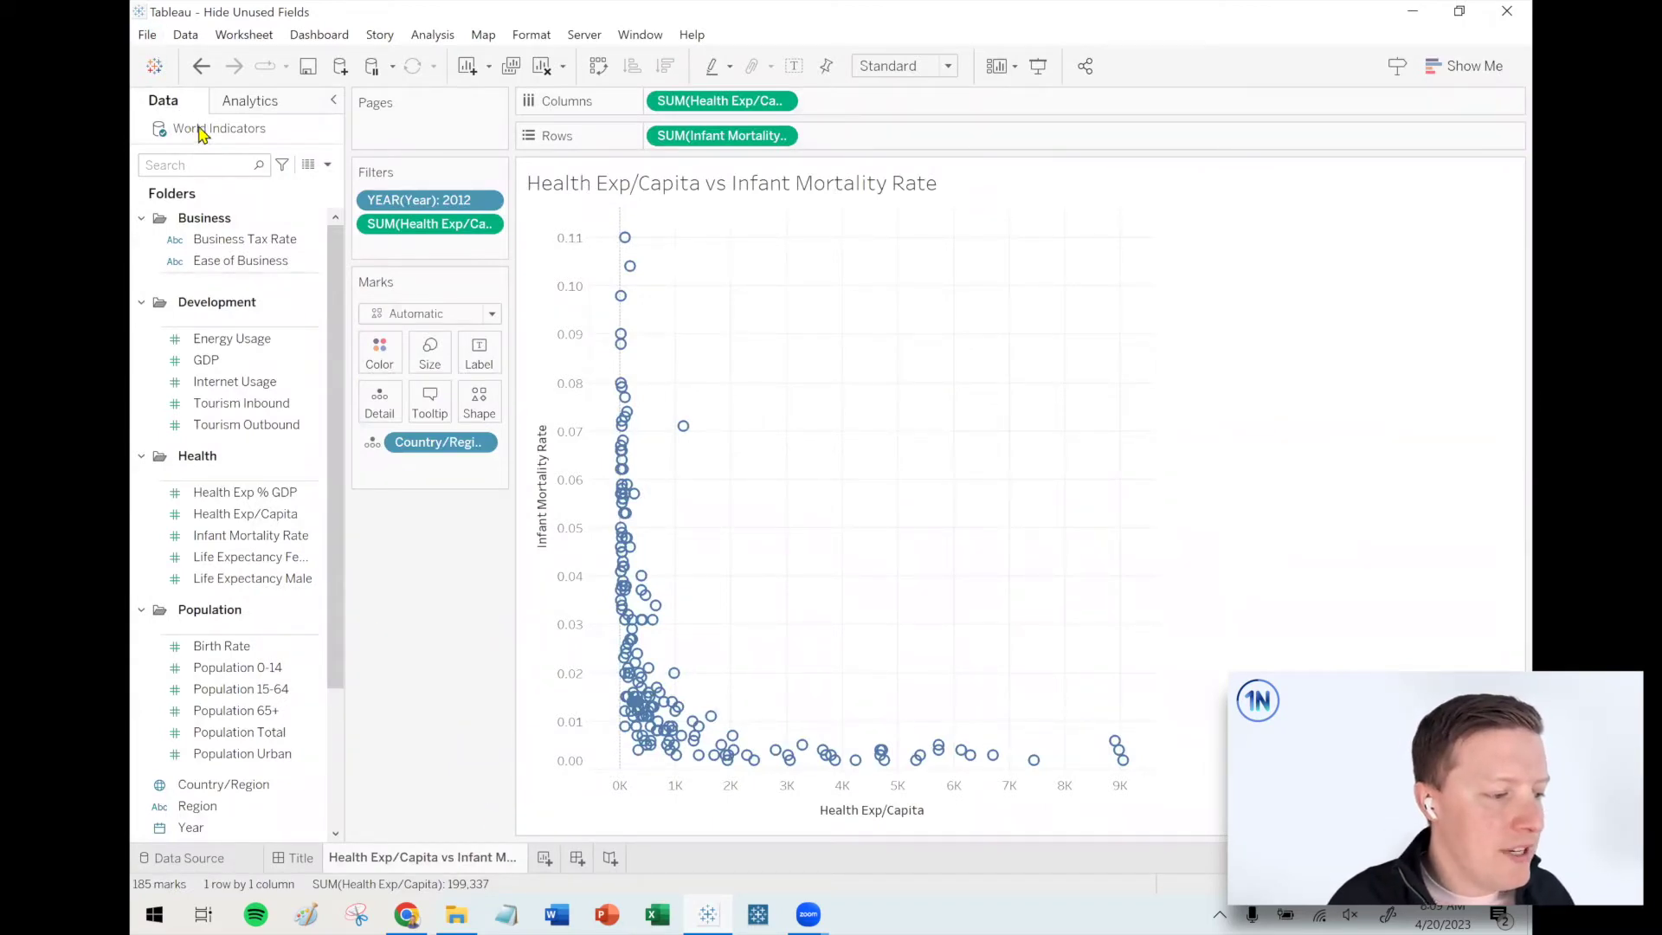
pyautogui.hotkey('ctrl', '1')
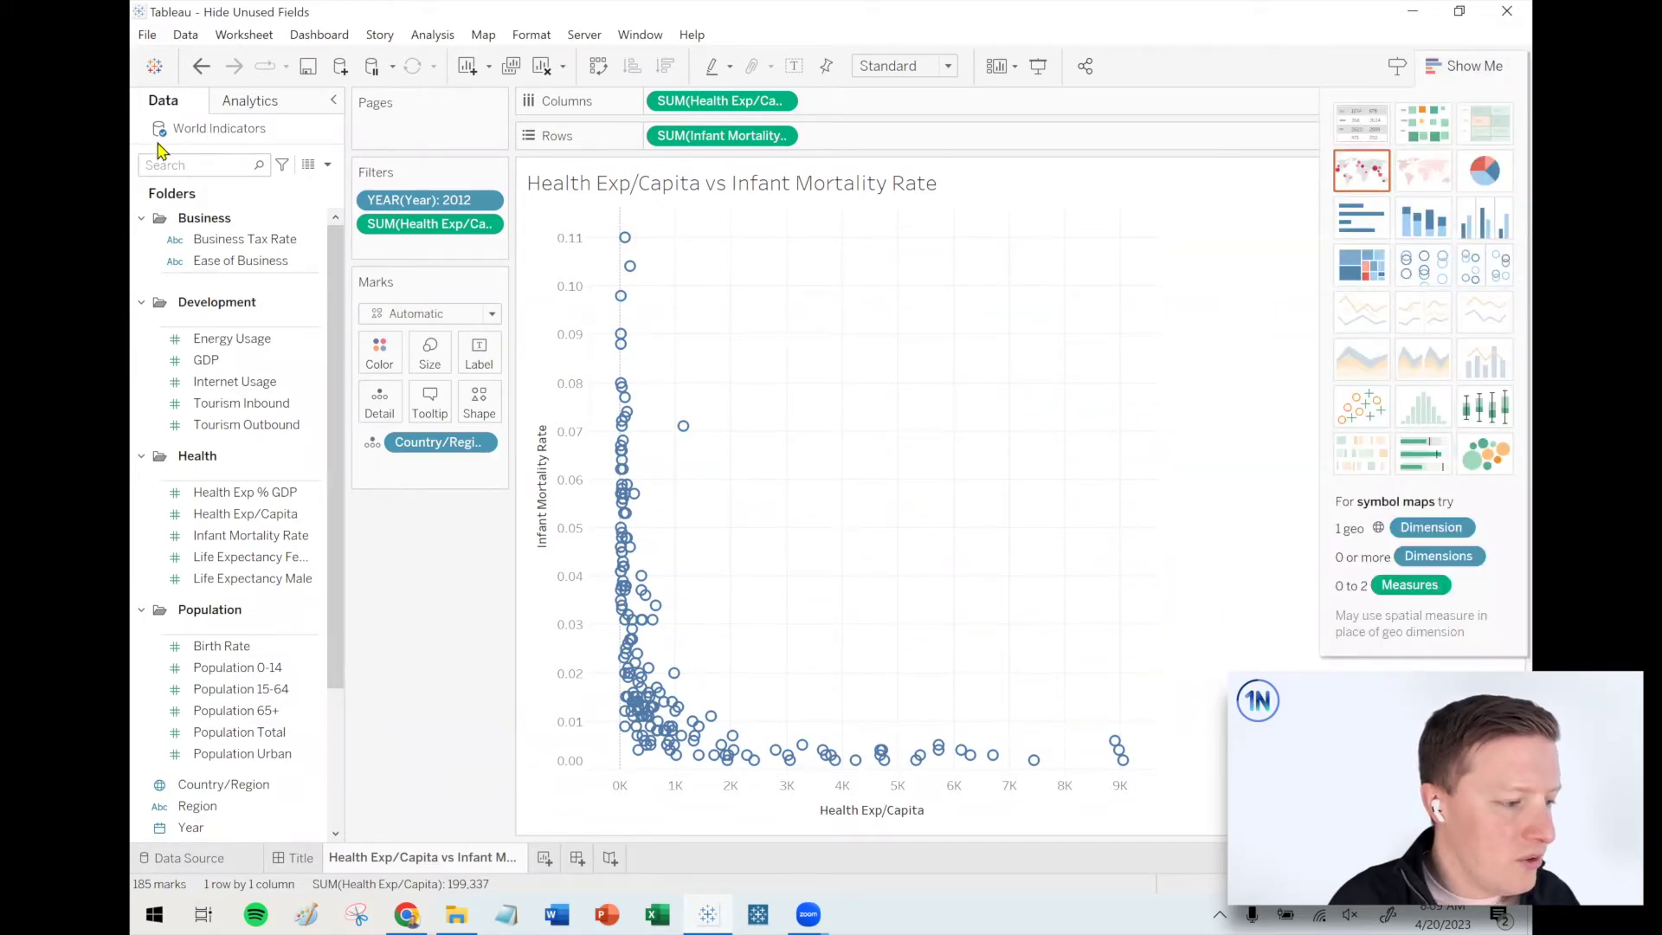
pyautogui.click(1442, 66)
# - Create an extract of the World Indicators data source through Extract Data
pyautogui.rightClick(213, 132)
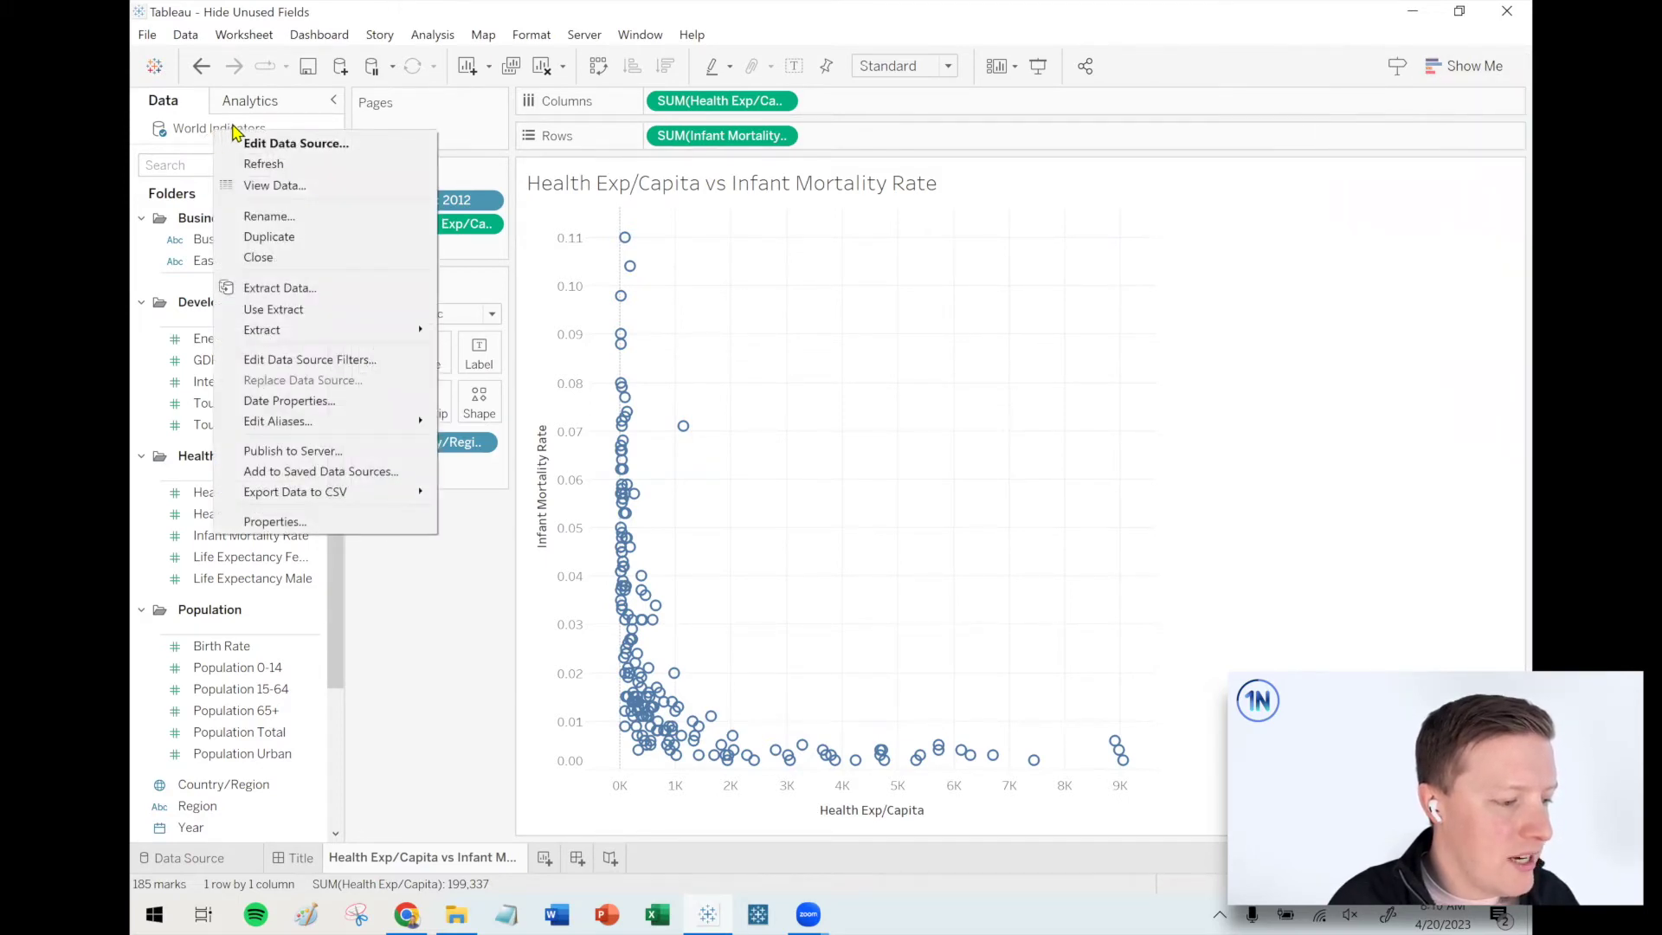
pyautogui.click(314, 291)
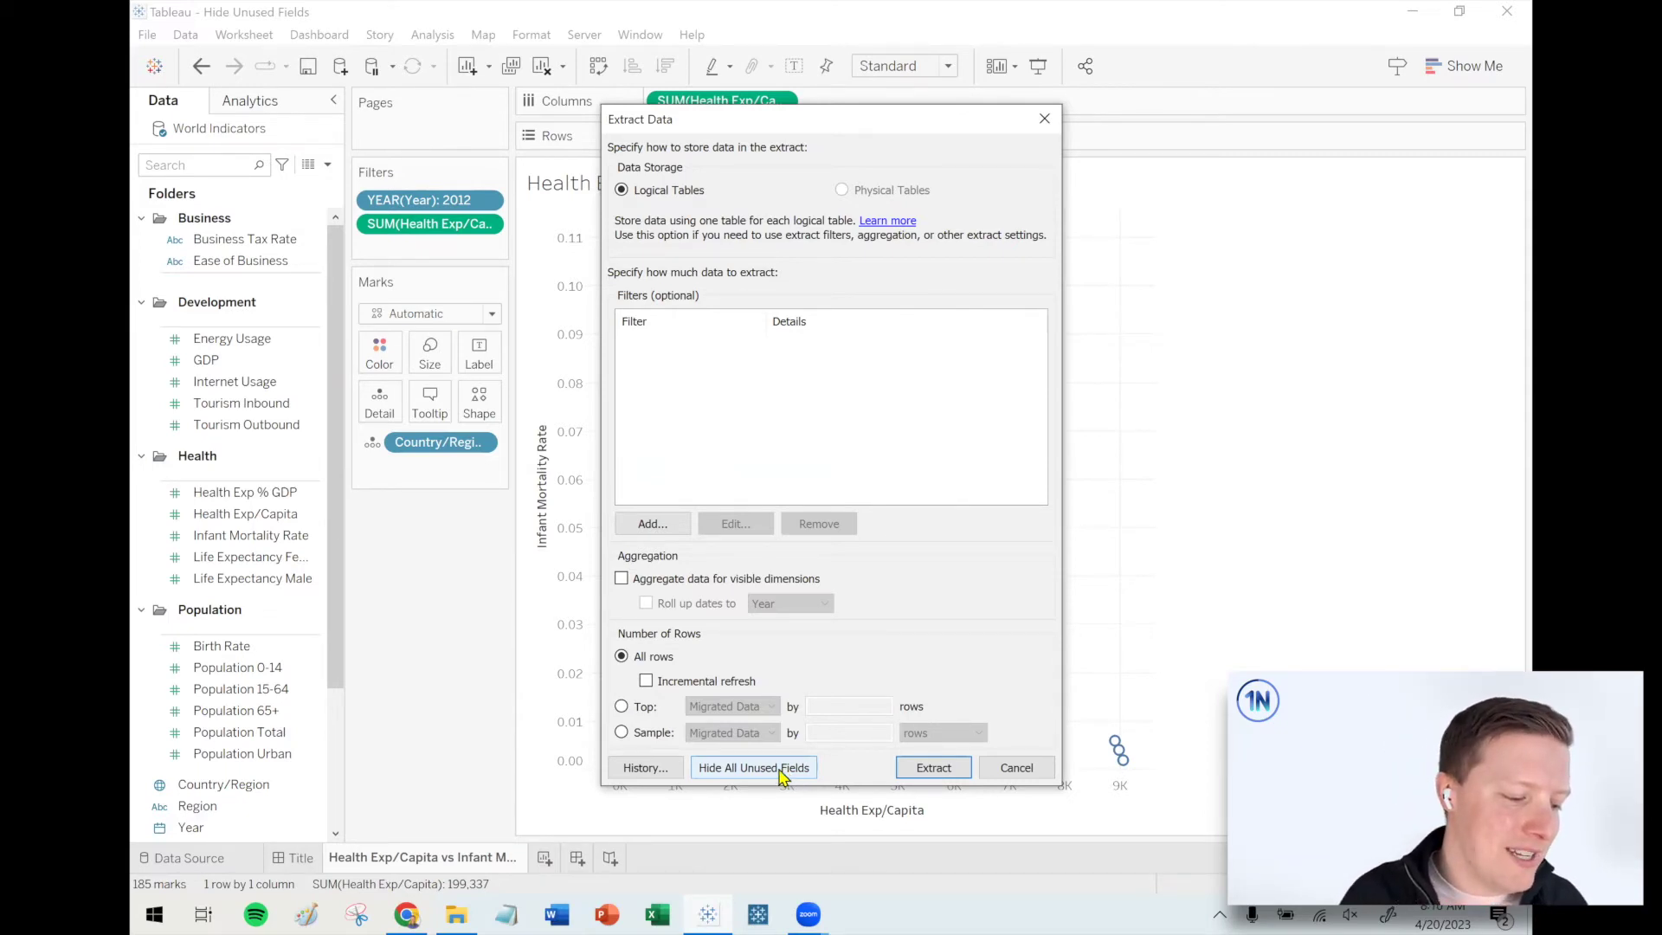
pyautogui.click(927, 769)
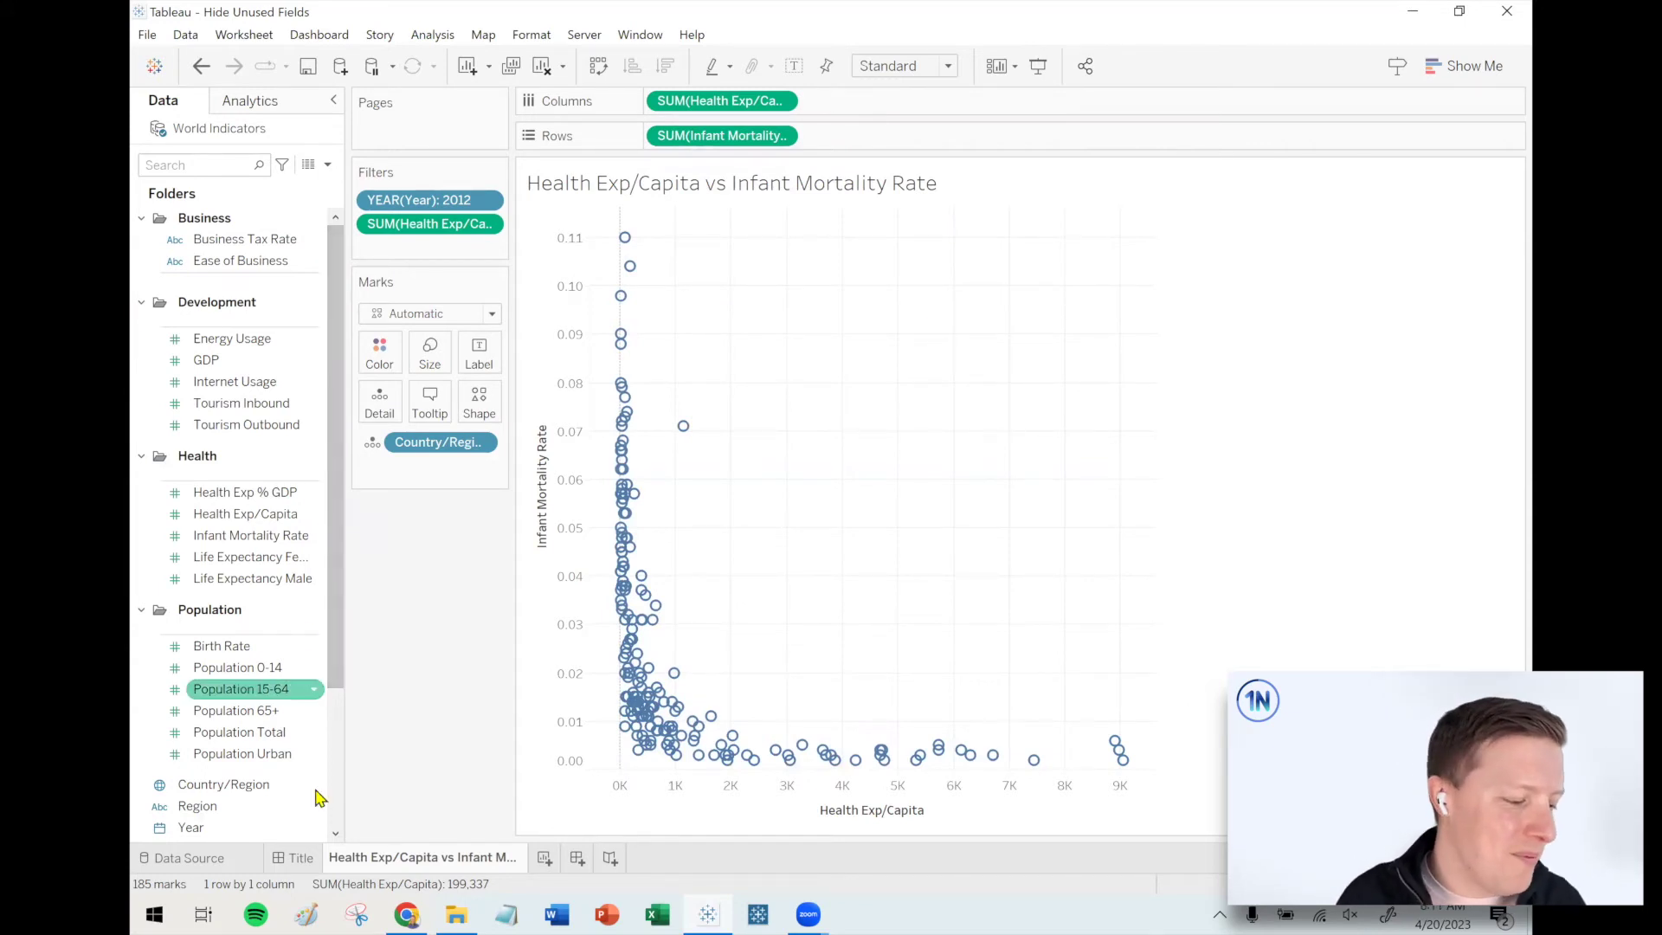
# - Visit the Title dashboard, return to the scatter-plot worksheet, and check the Data pane menu
pyautogui.click(298, 857)
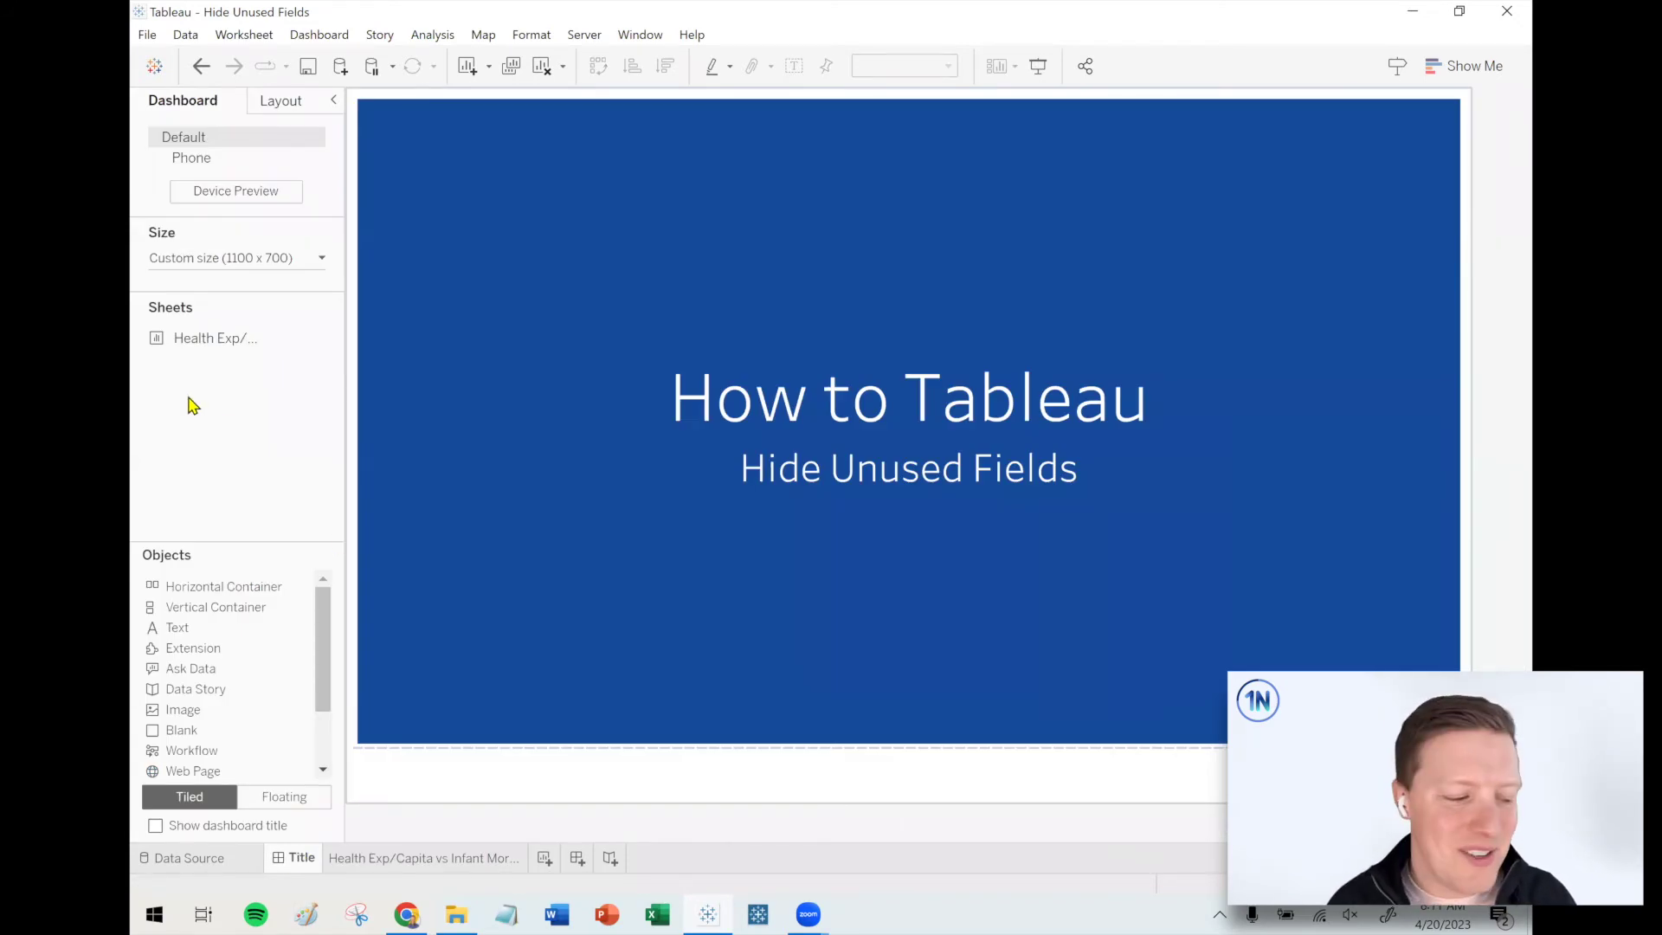
pyautogui.click(433, 857)
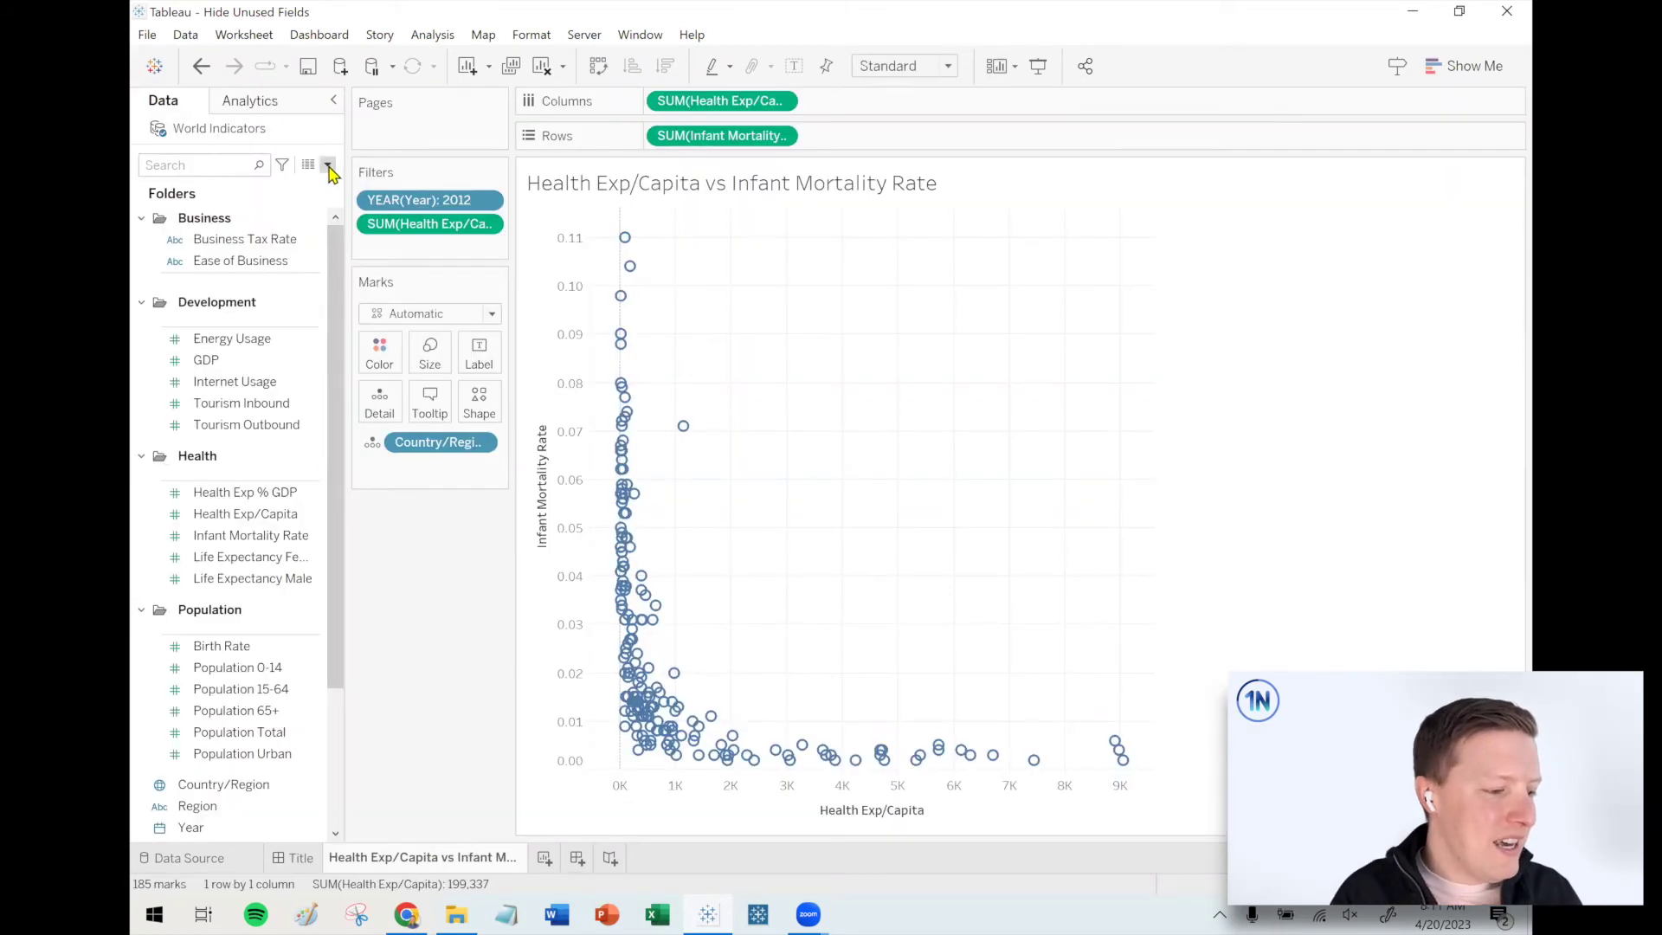
pyautogui.click(328, 165)
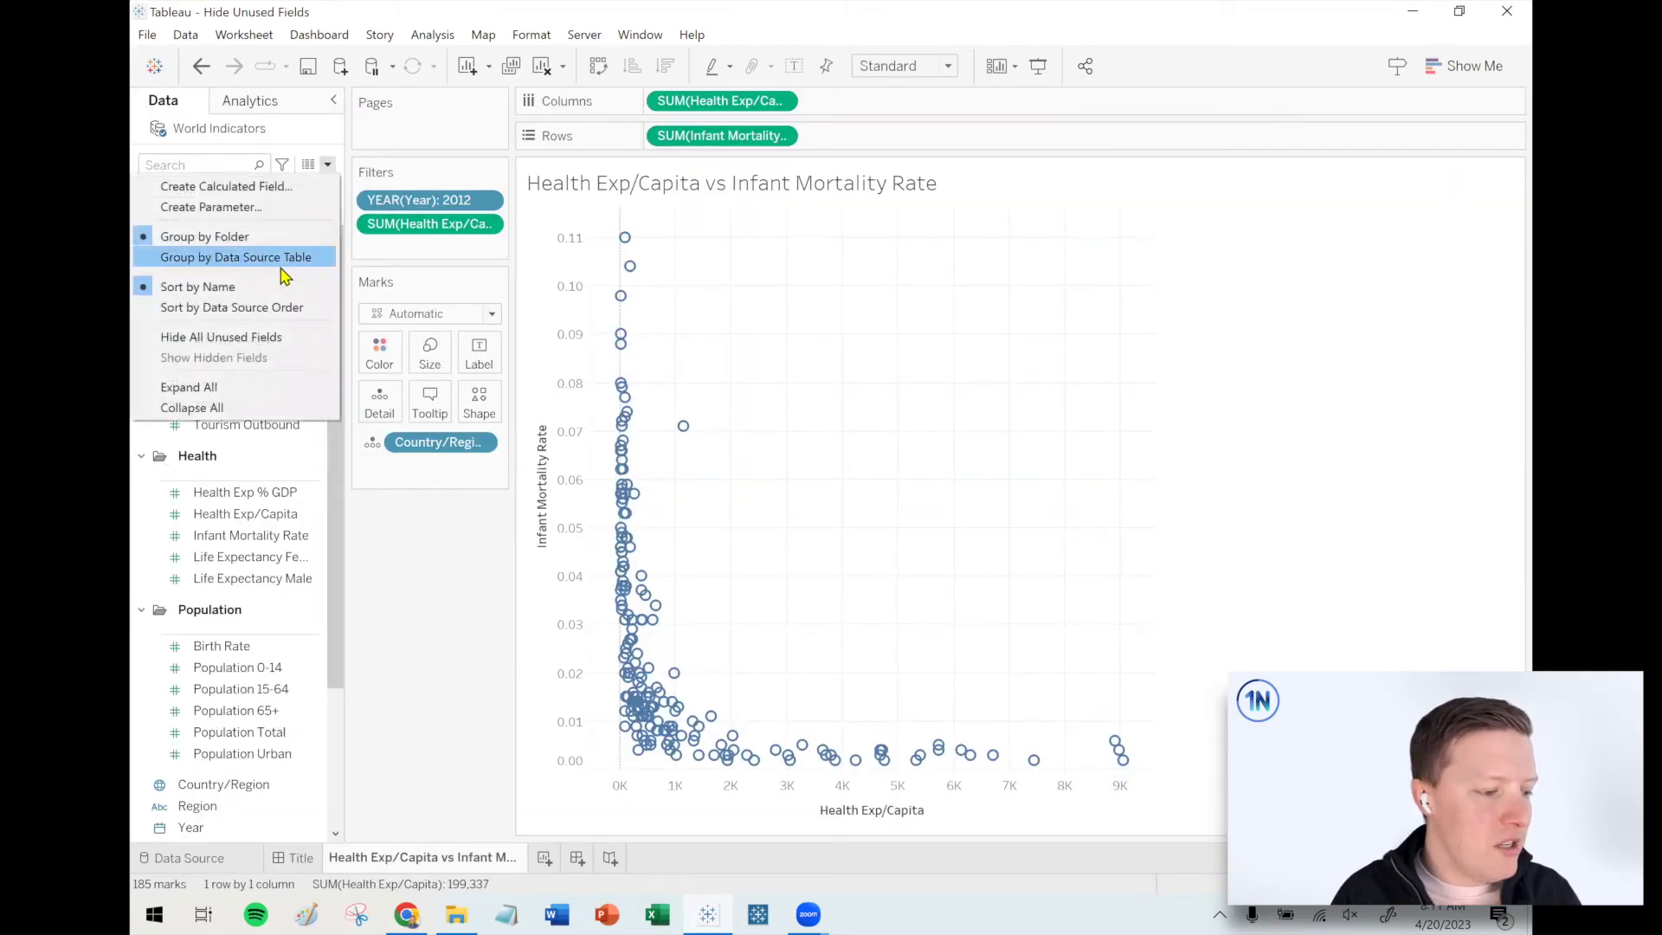
pyautogui.click(446, 541)
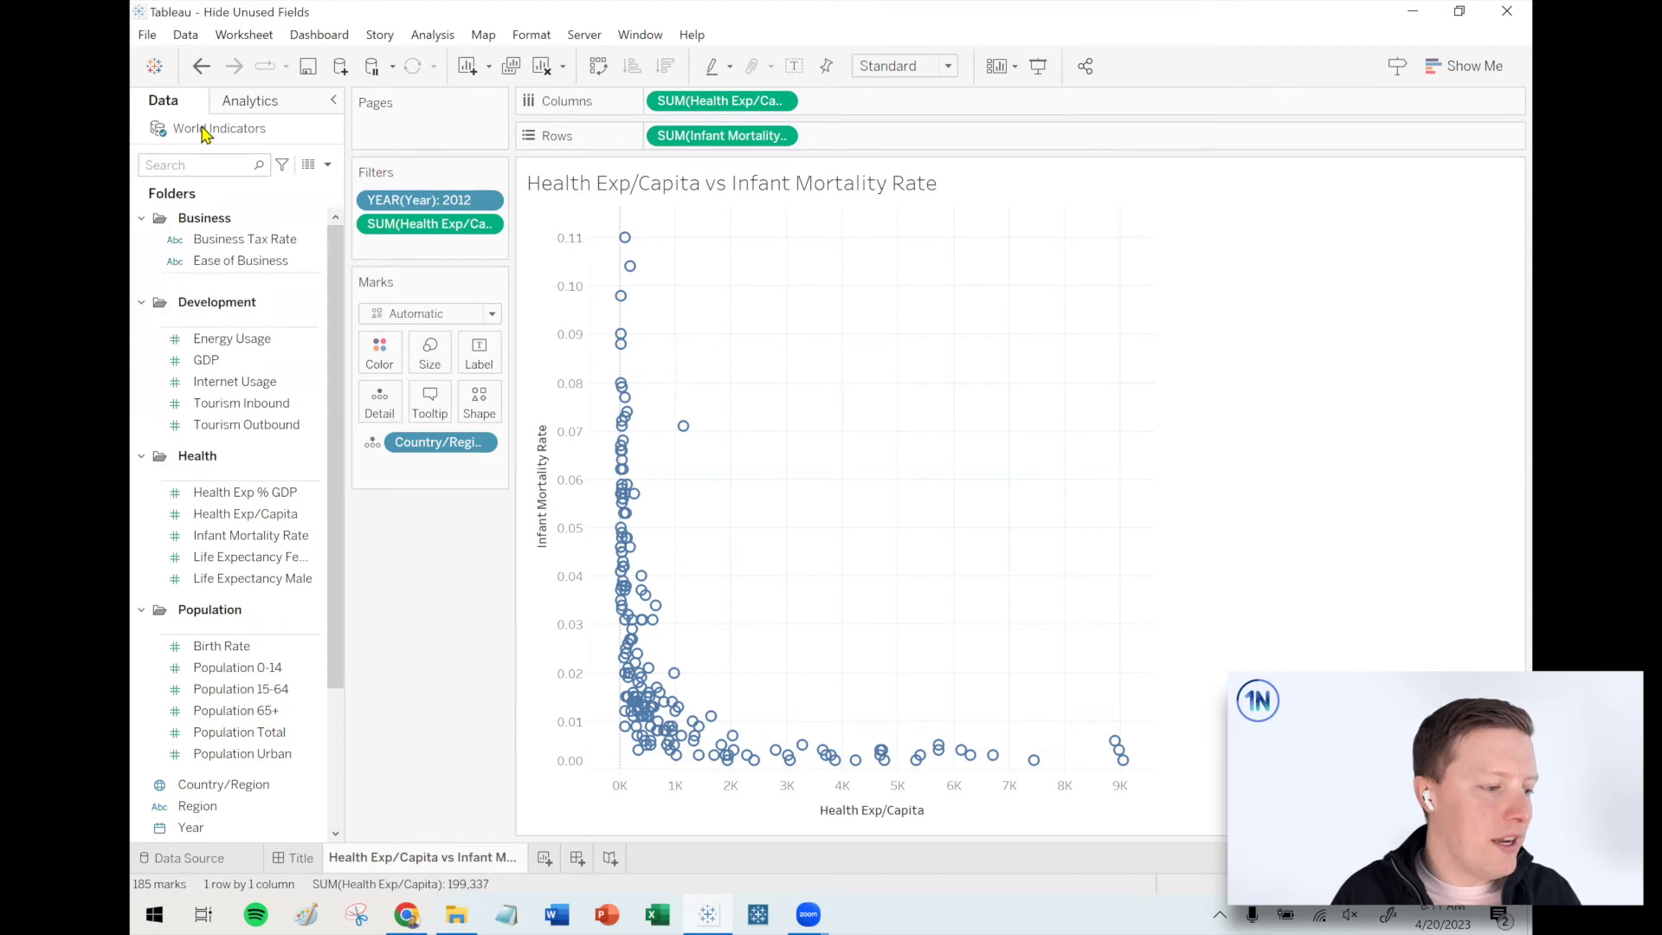
# - Set World Indicators to Use Extract and return to its Data Source page
pyautogui.rightClick(206, 130)
pyautogui.click(316, 307)
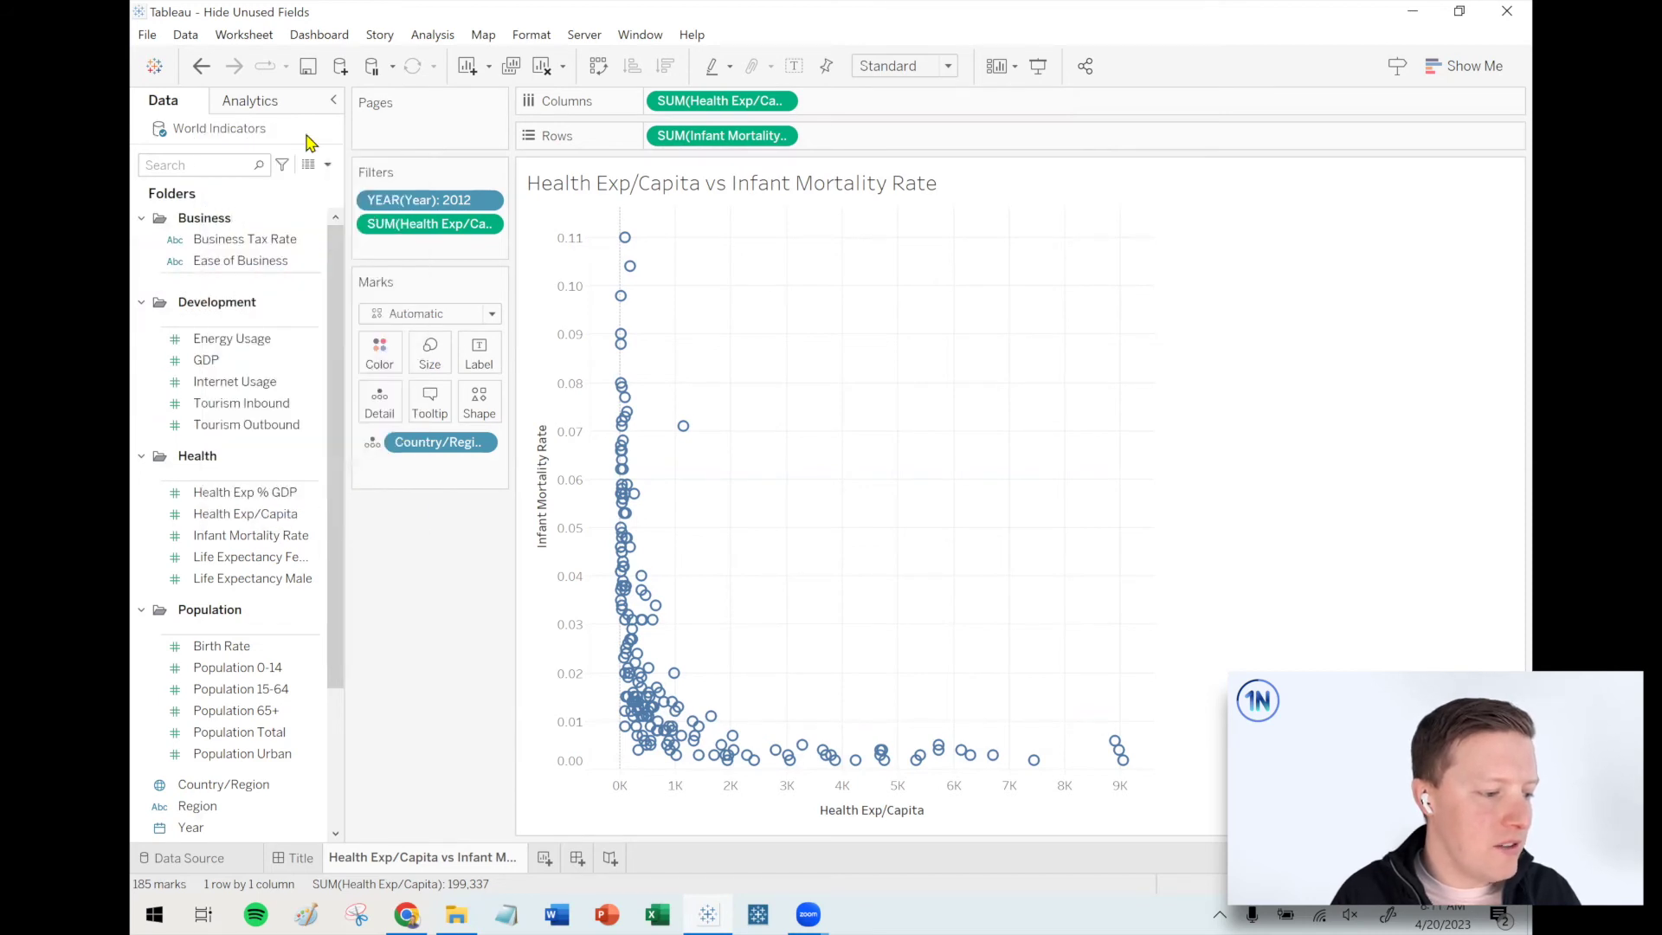
pyautogui.click(328, 166)
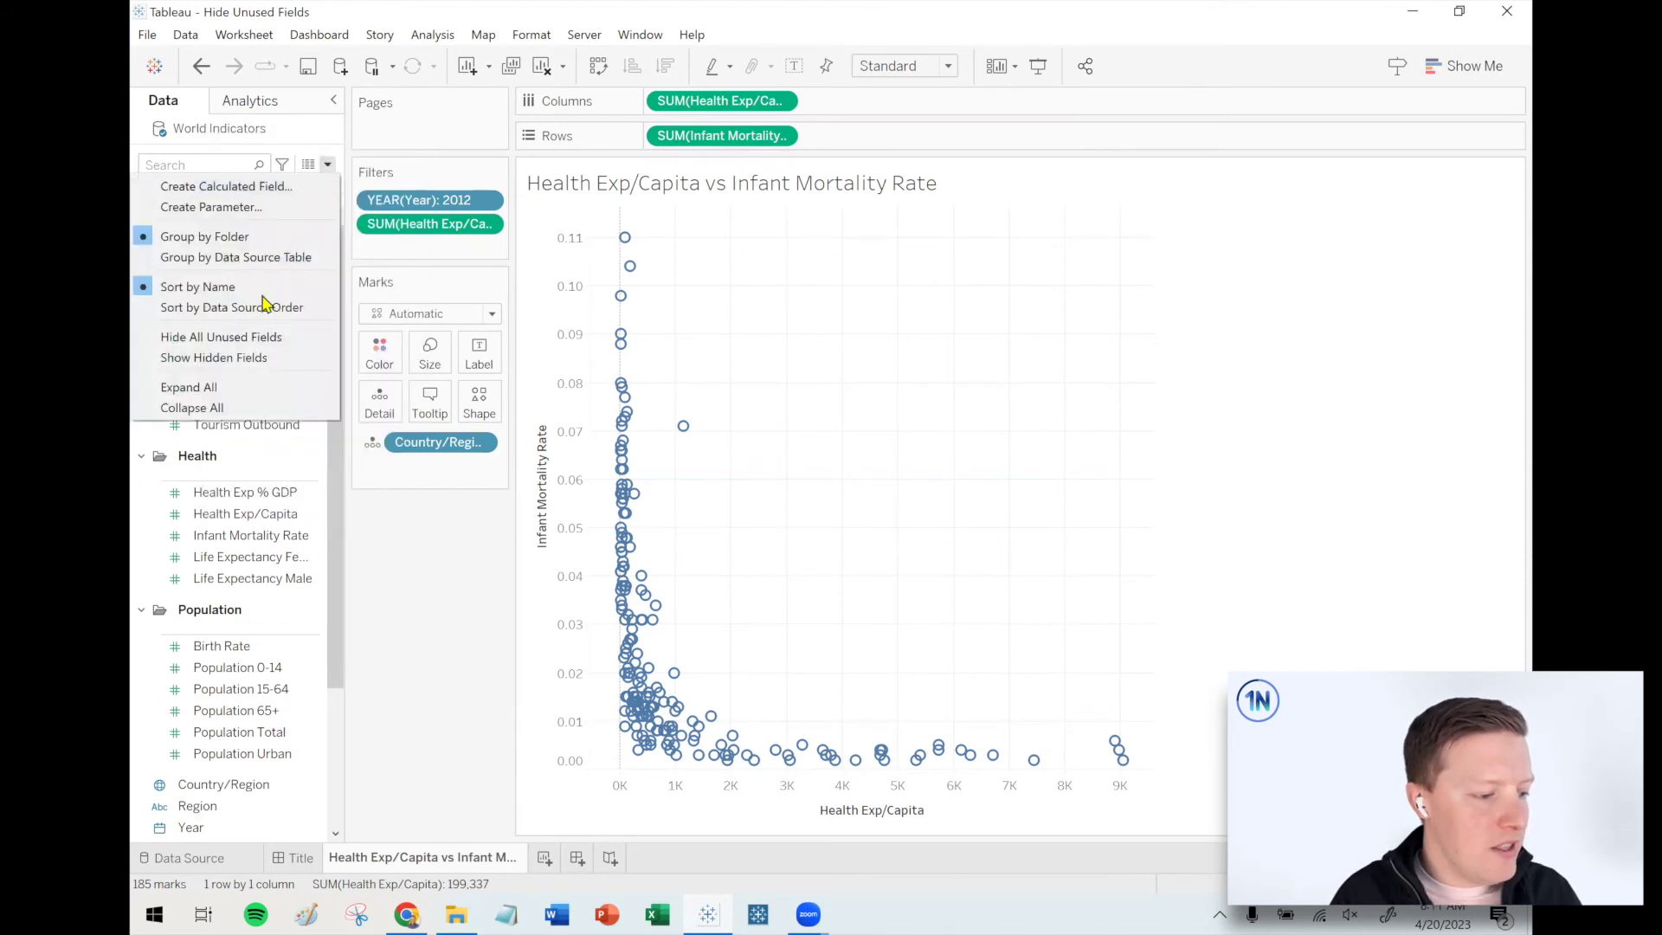
pyautogui.click(217, 859)
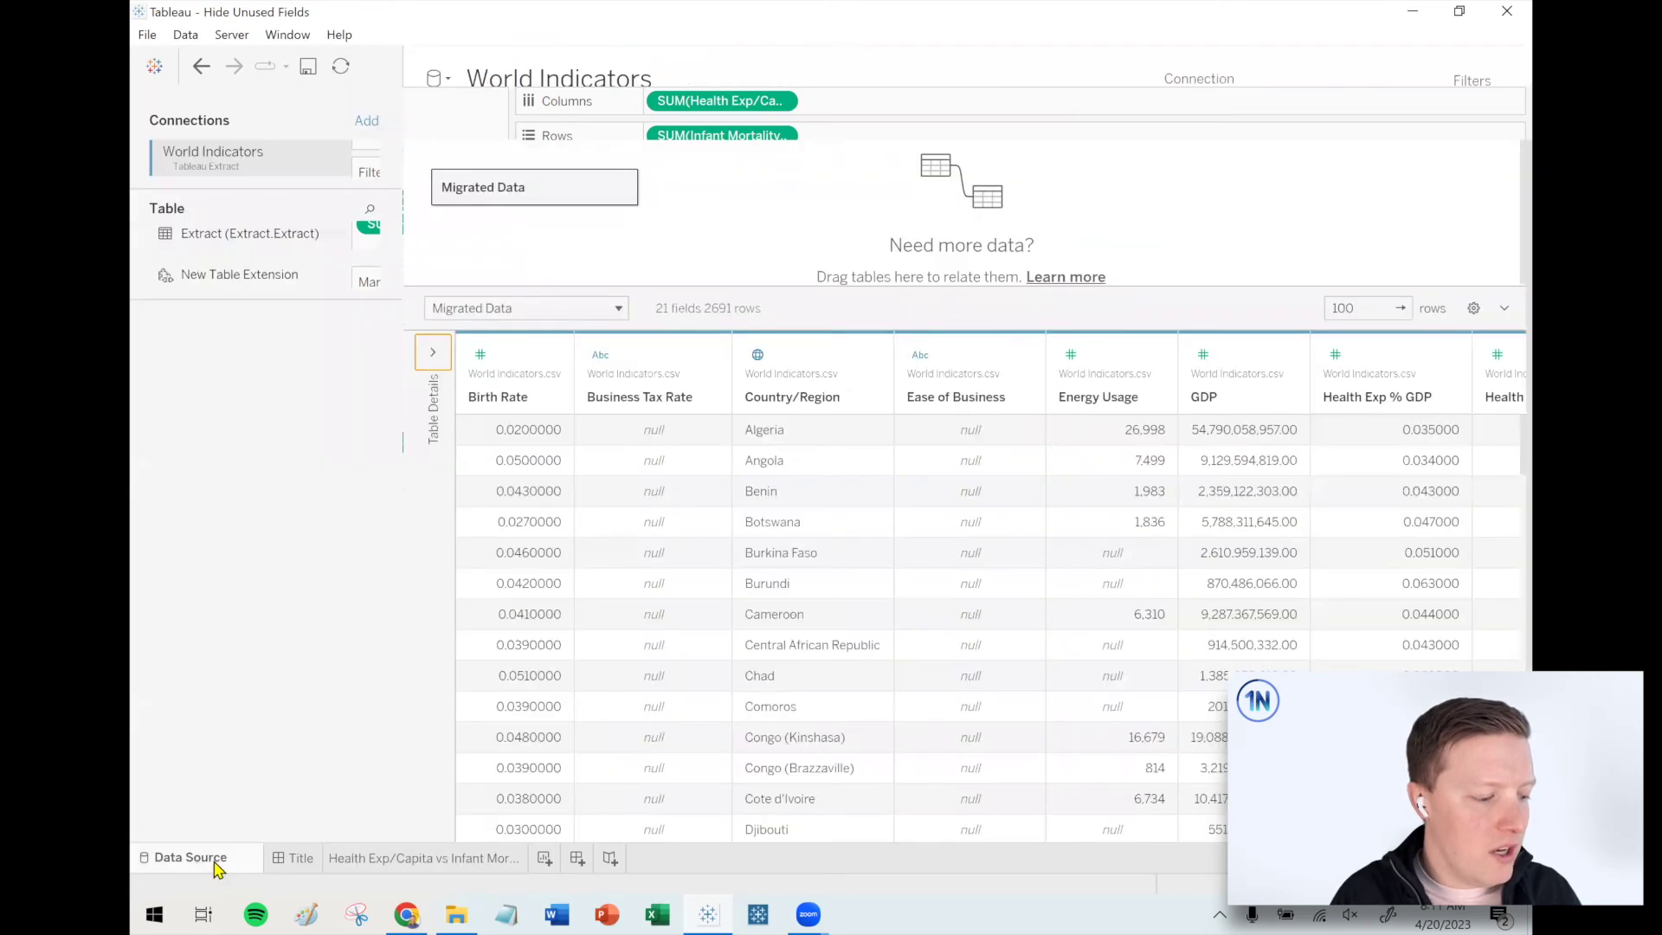
# - Turn on Show hidden fields in the data grid's display settings
pyautogui.click(1503, 311)
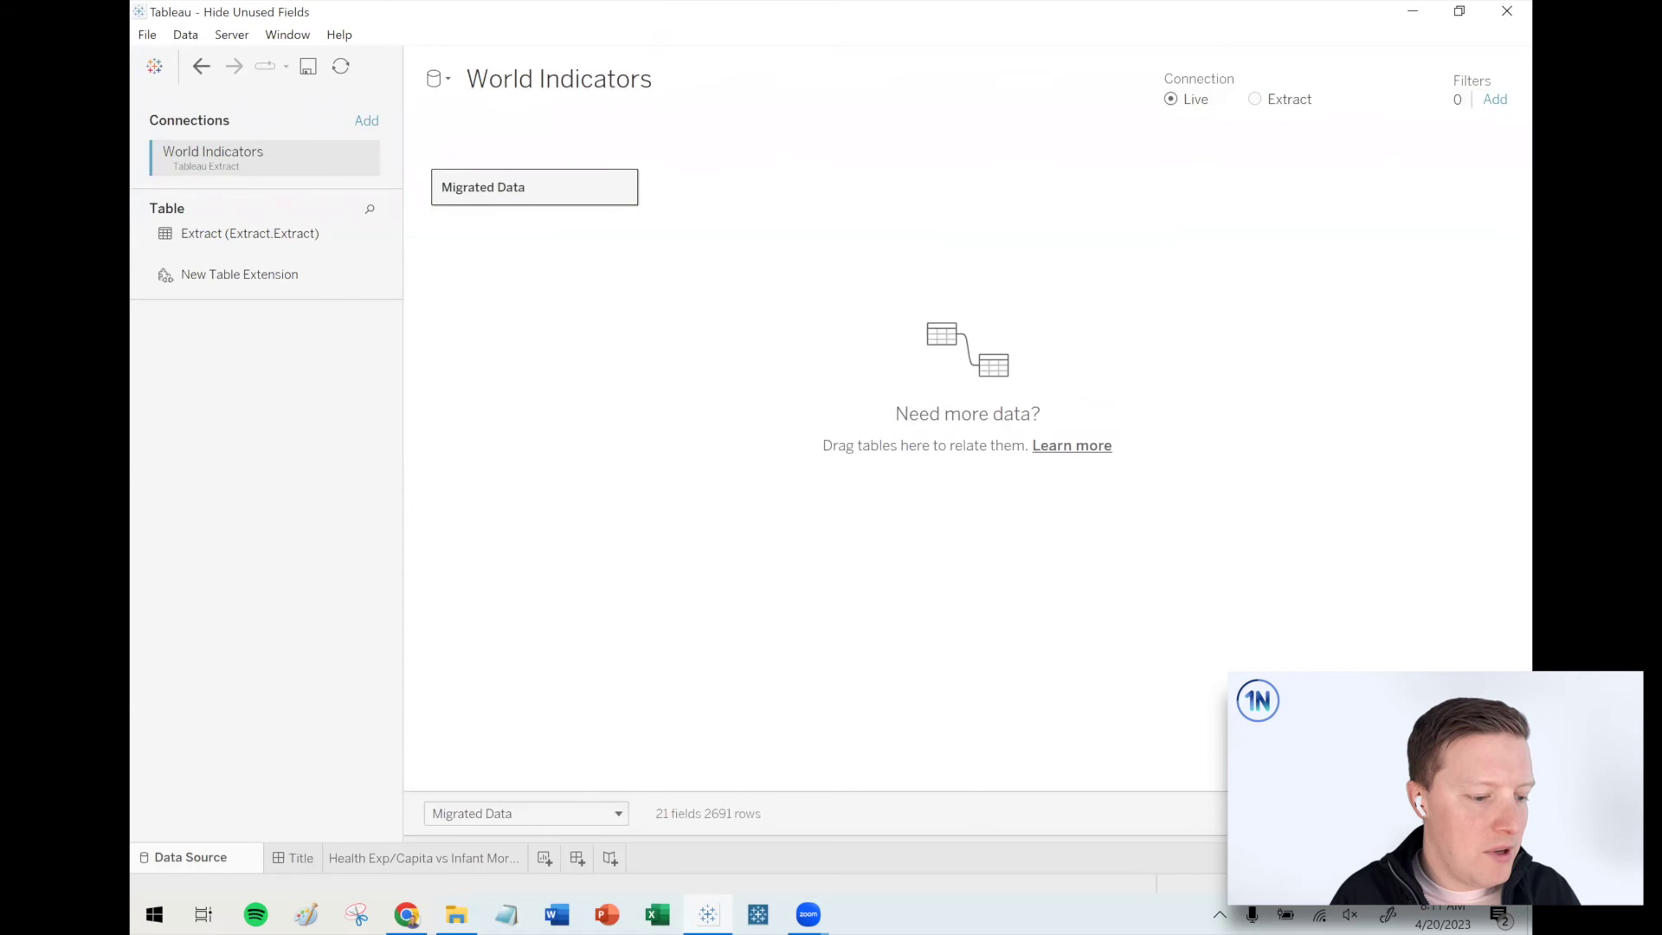
pyautogui.click(1503, 814)
pyautogui.click(1473, 309)
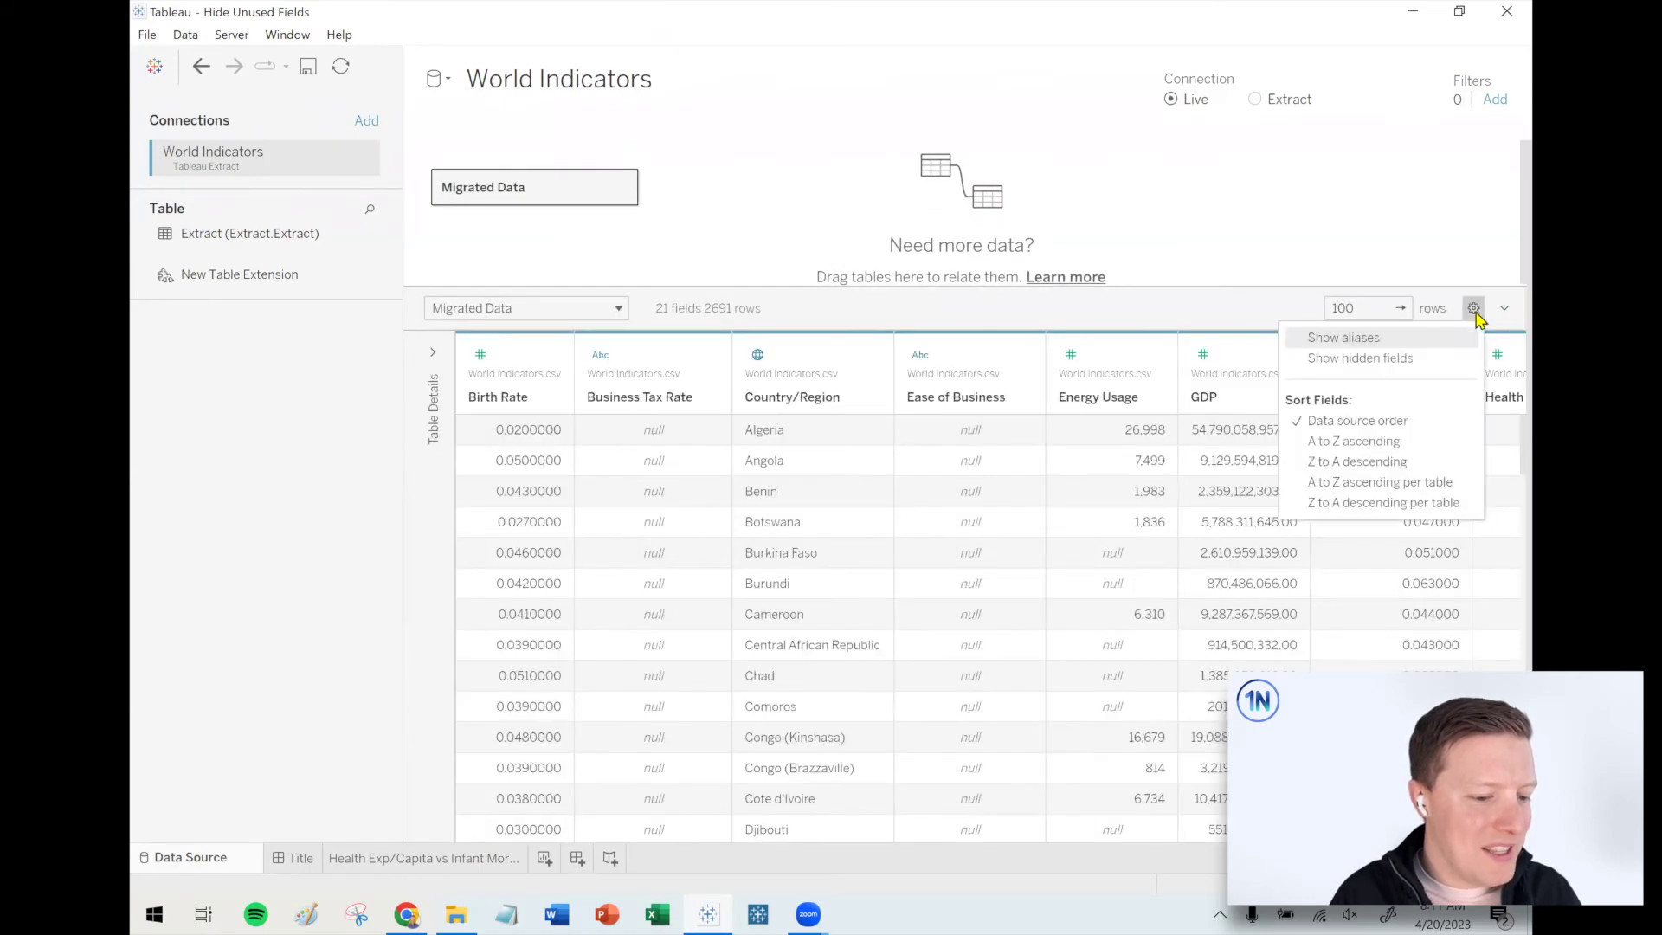
pyautogui.click(1394, 359)
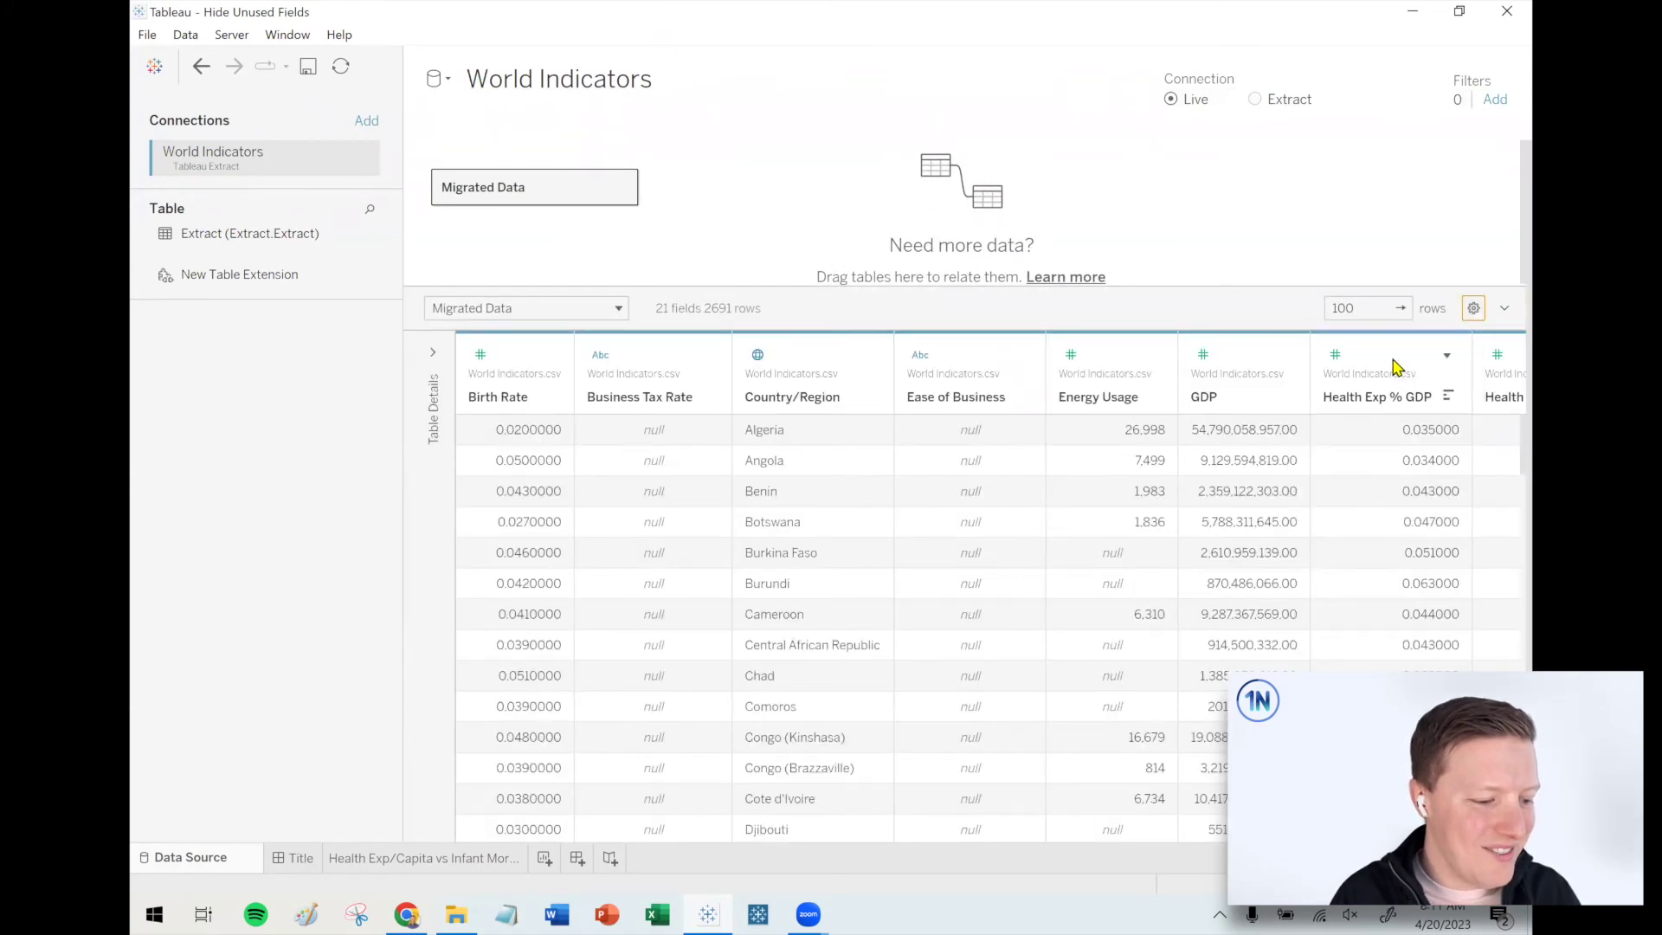
# - Unhide the CO2 Emissions column, leaving Days to Start Business hidden
pyautogui.click(815, 357)
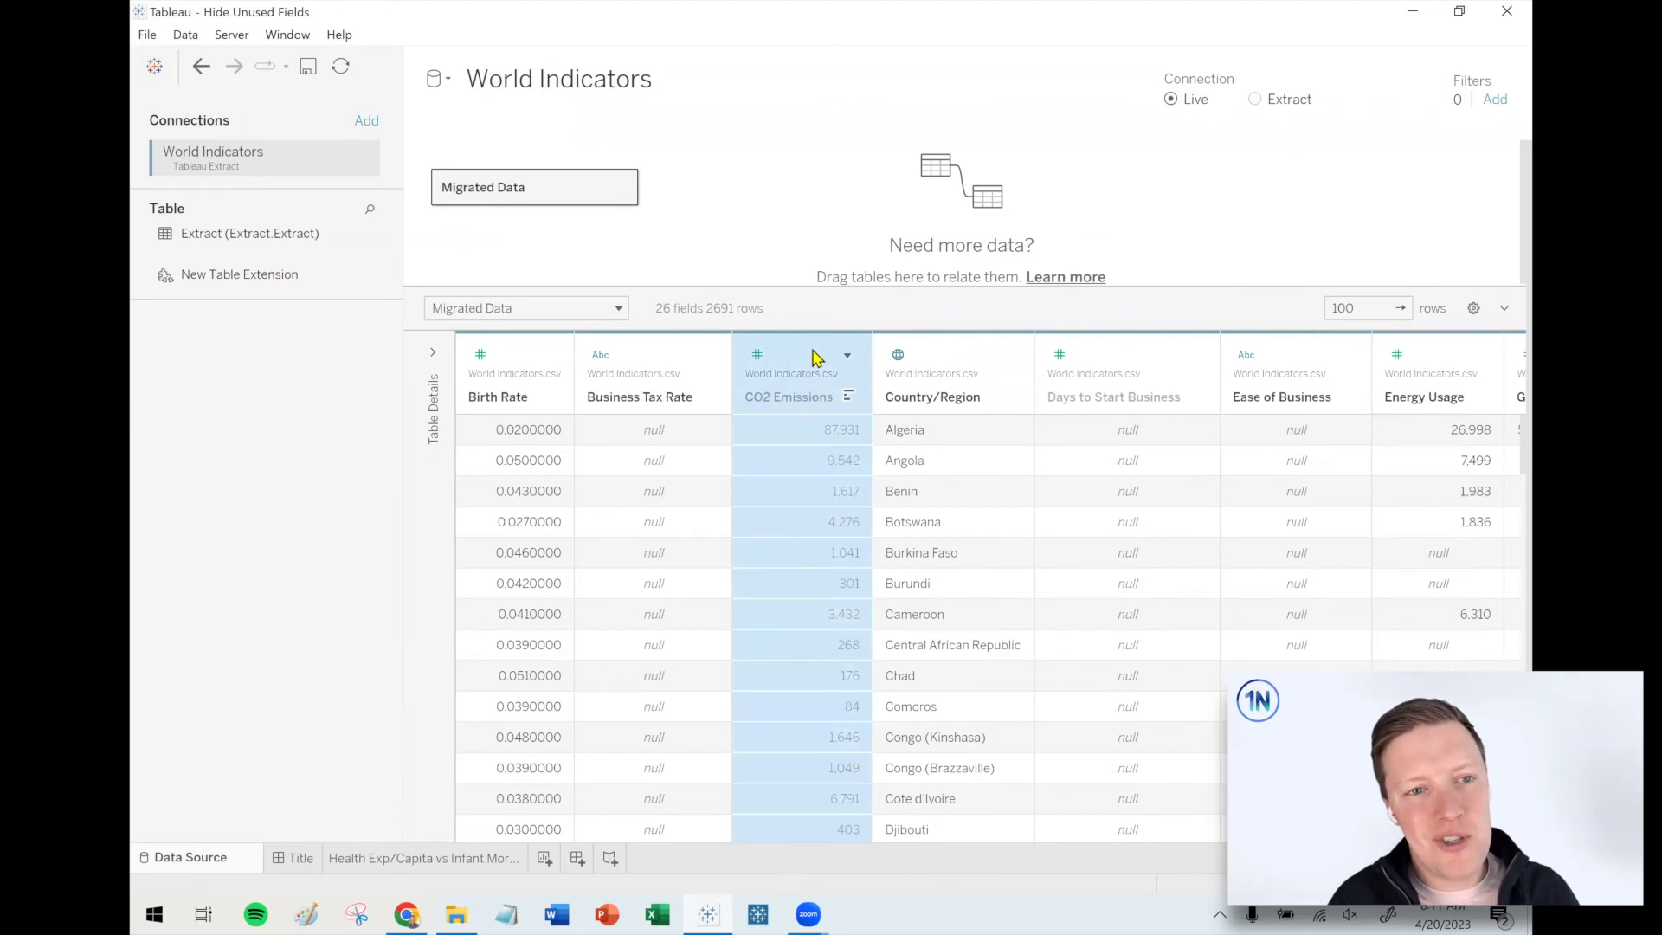
pyautogui.click(847, 355)
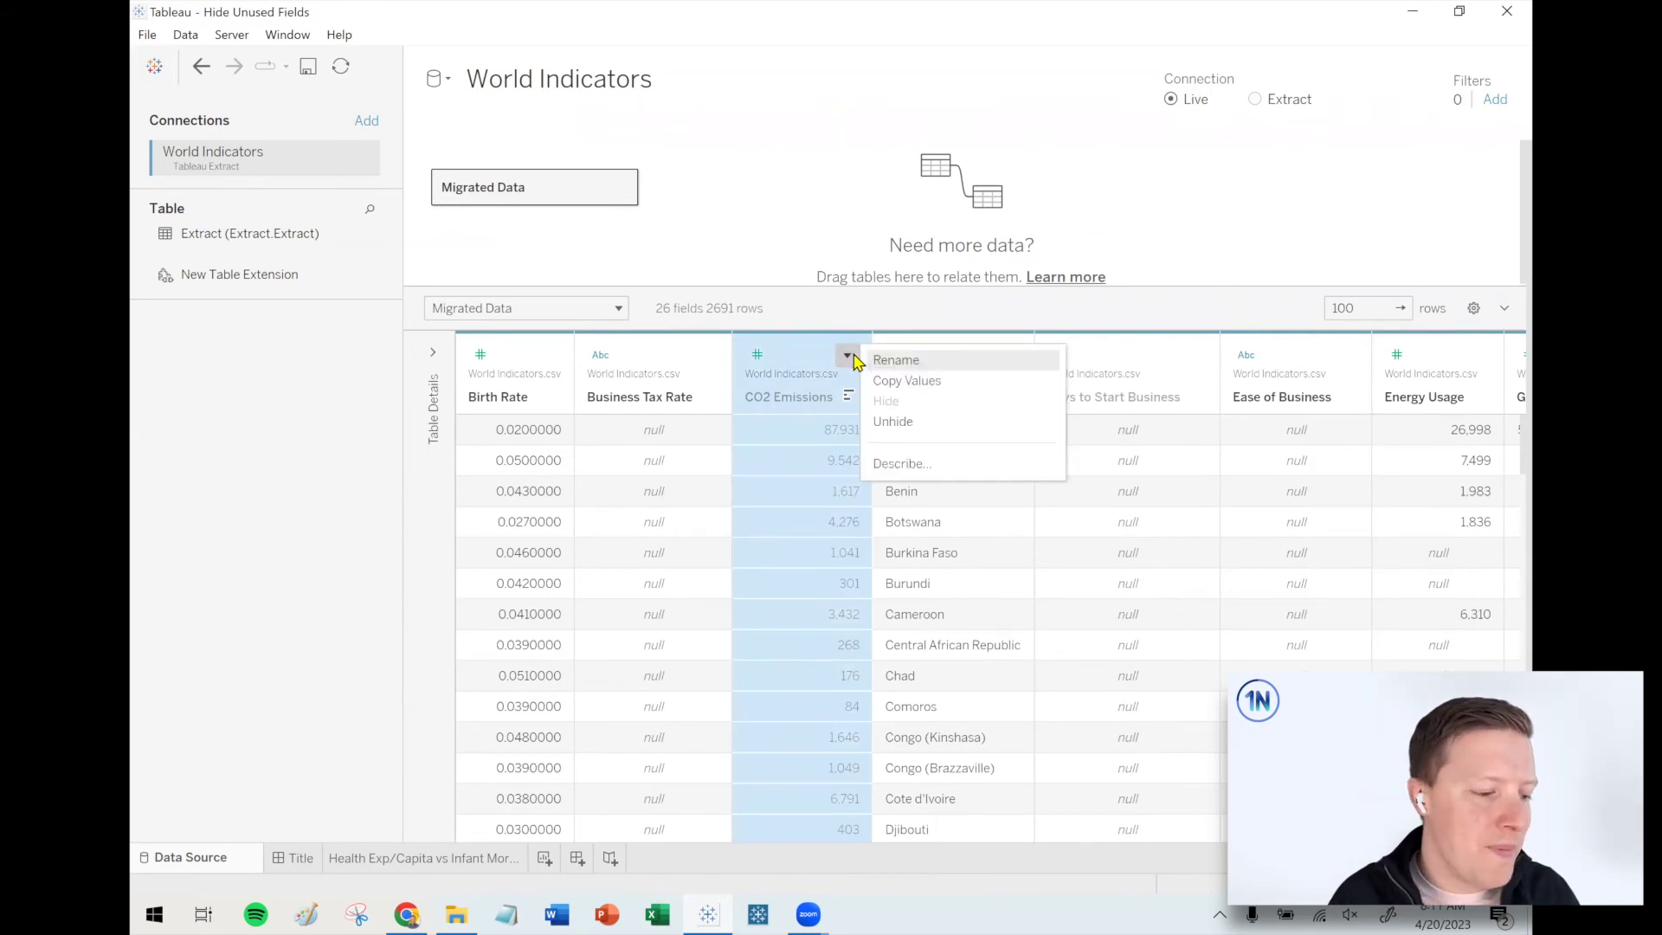
pyautogui.click(916, 424)
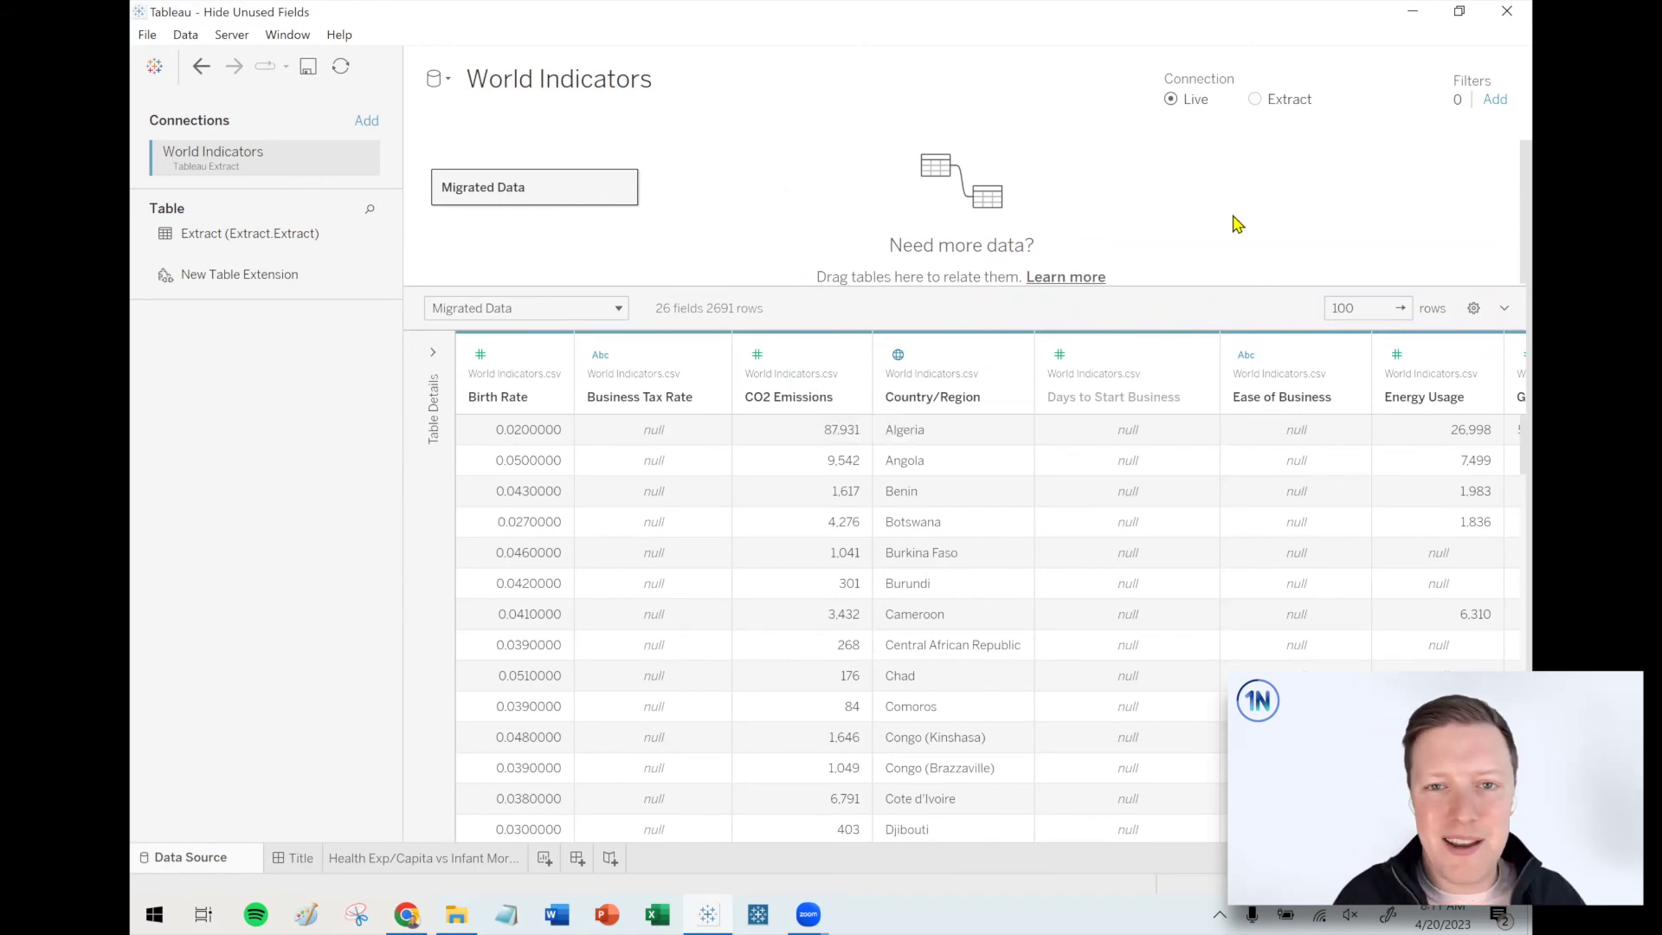
# - Switch to the Title dashboard reading 'How to Tableau – Hide Unused Fields'
pyautogui.click(317, 858)
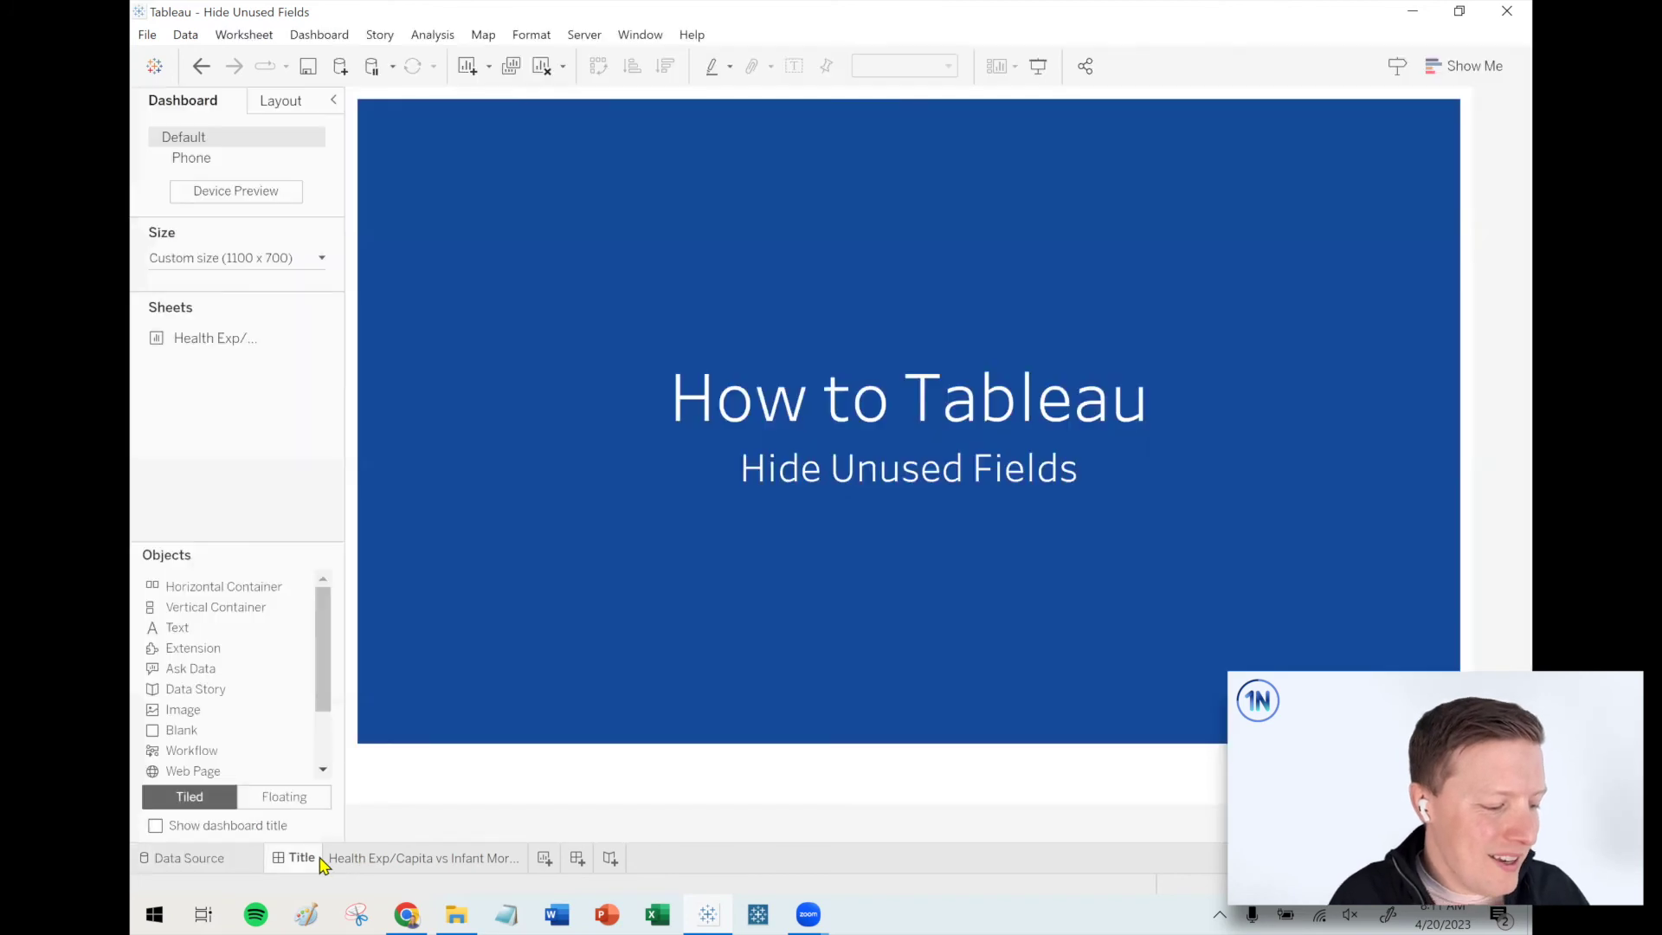